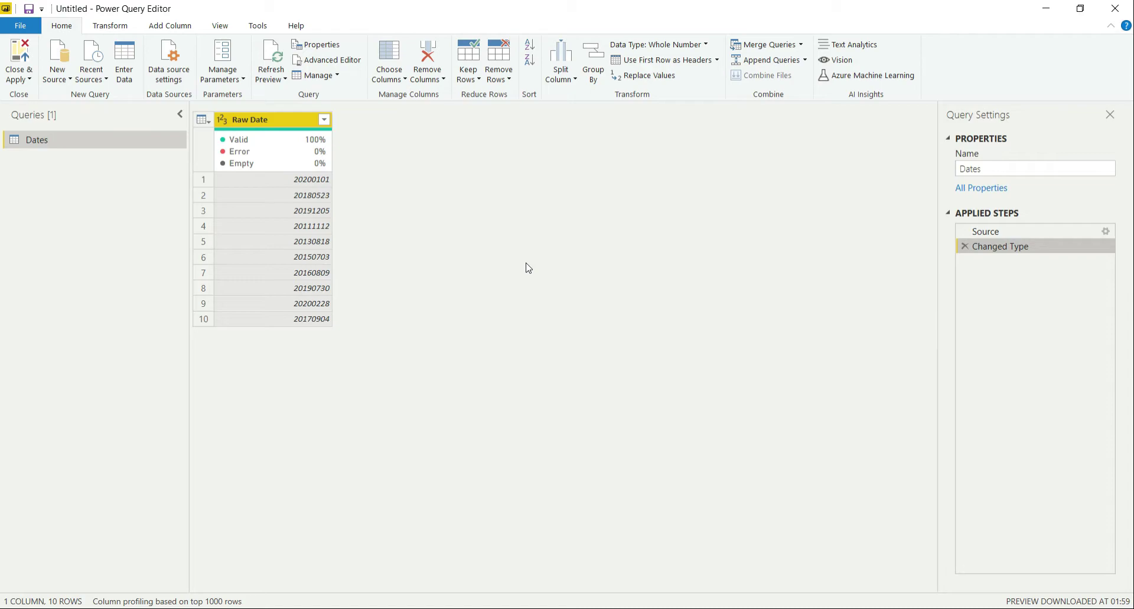
# Split Raw Date once, 4 characters from the left, into Raw Date.1 (years) and Raw Date.2.
pyautogui.click(1000, 230)
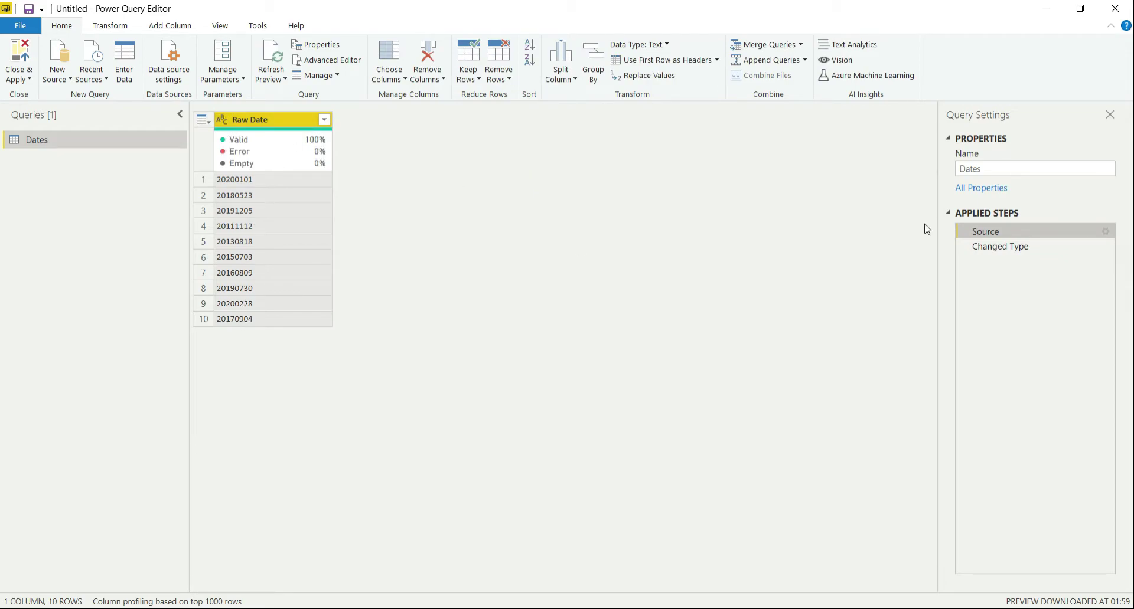
pyautogui.click(1010, 248)
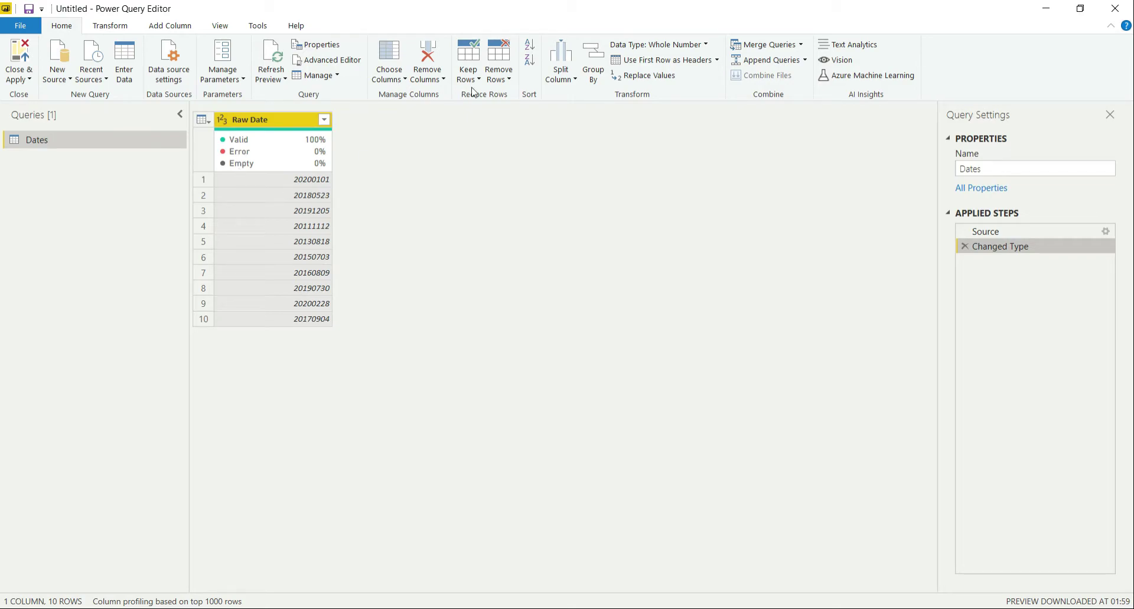
pyautogui.click(574, 74)
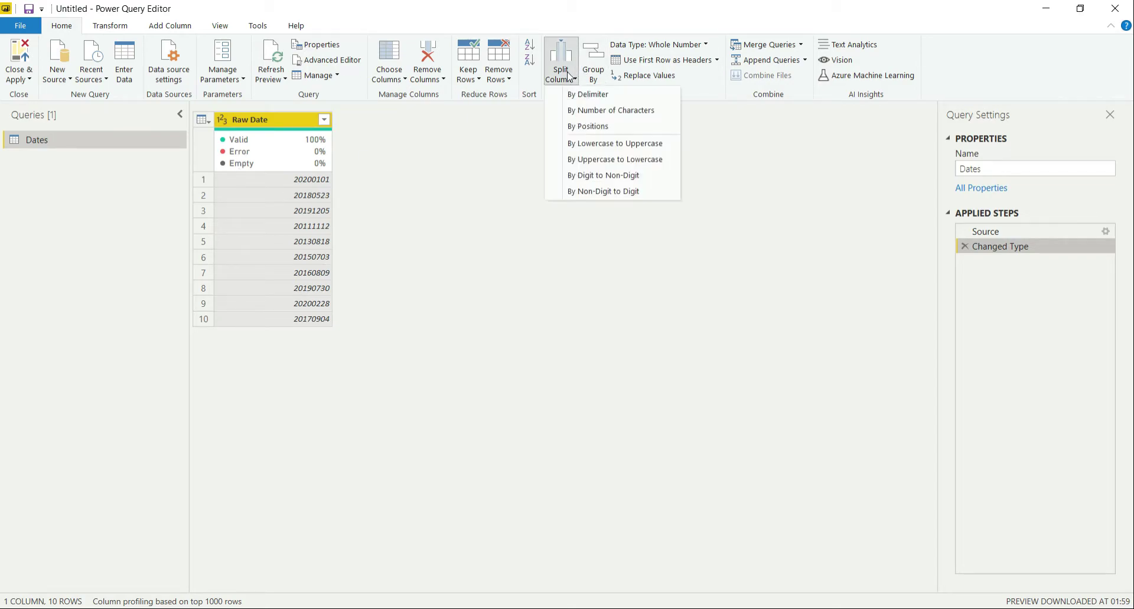
pyautogui.click(596, 112)
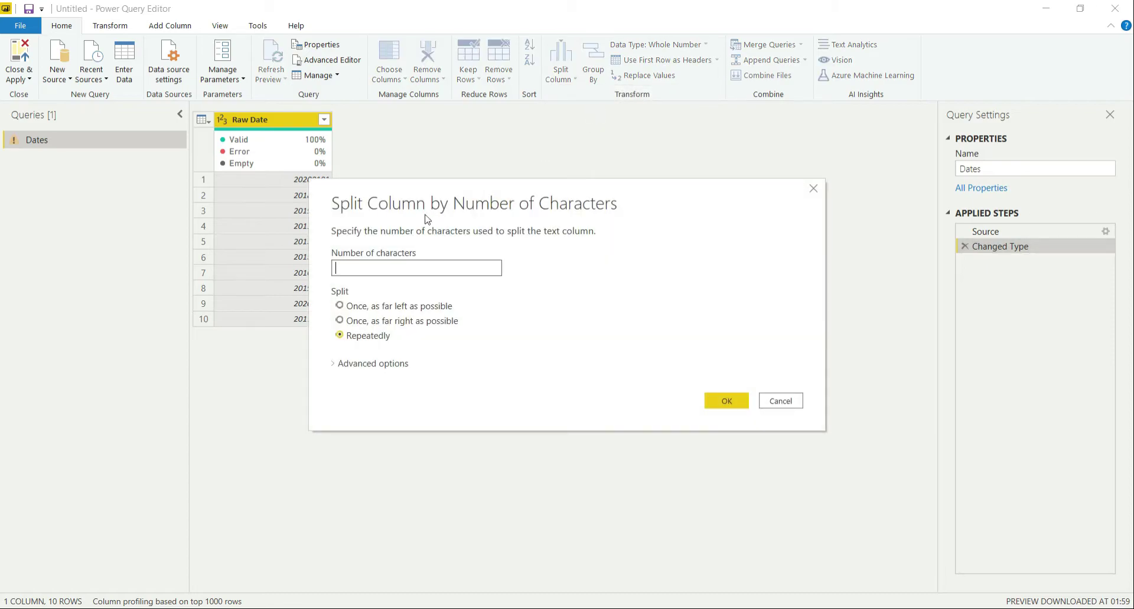
pyautogui.click(380, 263)
pyautogui.click(354, 308)
pyautogui.moveTo(323, 197); pyautogui.dragTo(493, 167)
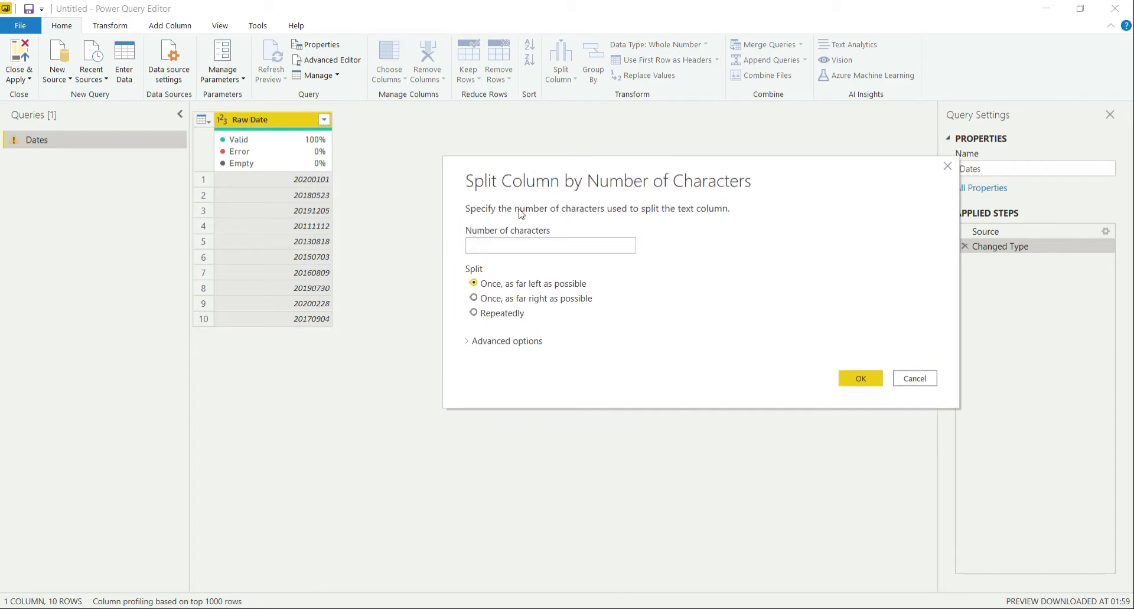
pyautogui.click(521, 250)
pyautogui.write('4')
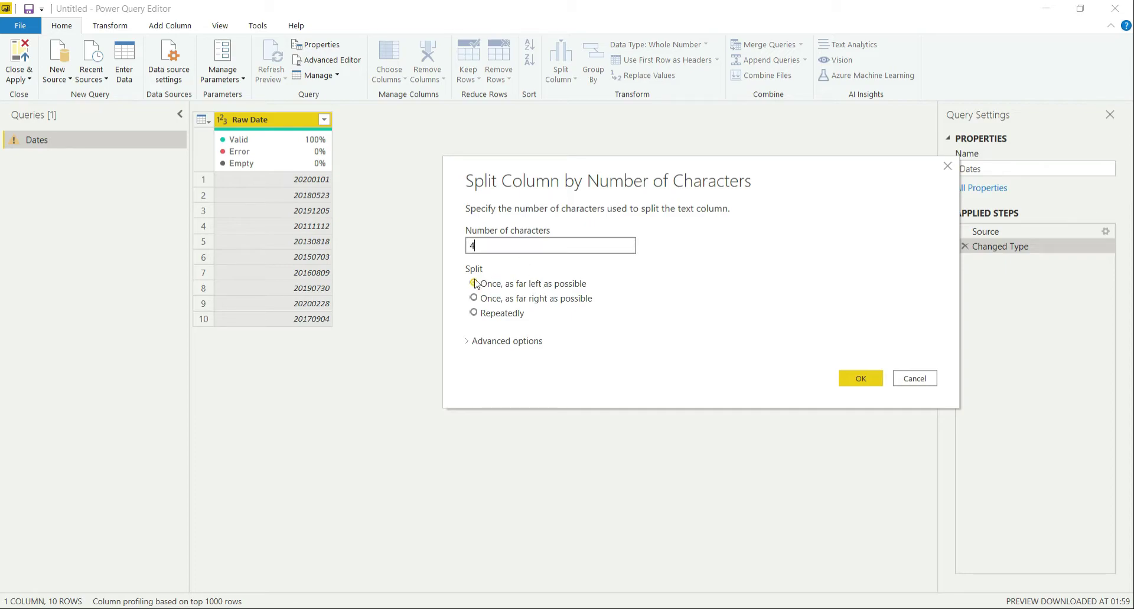
pyautogui.click(845, 374)
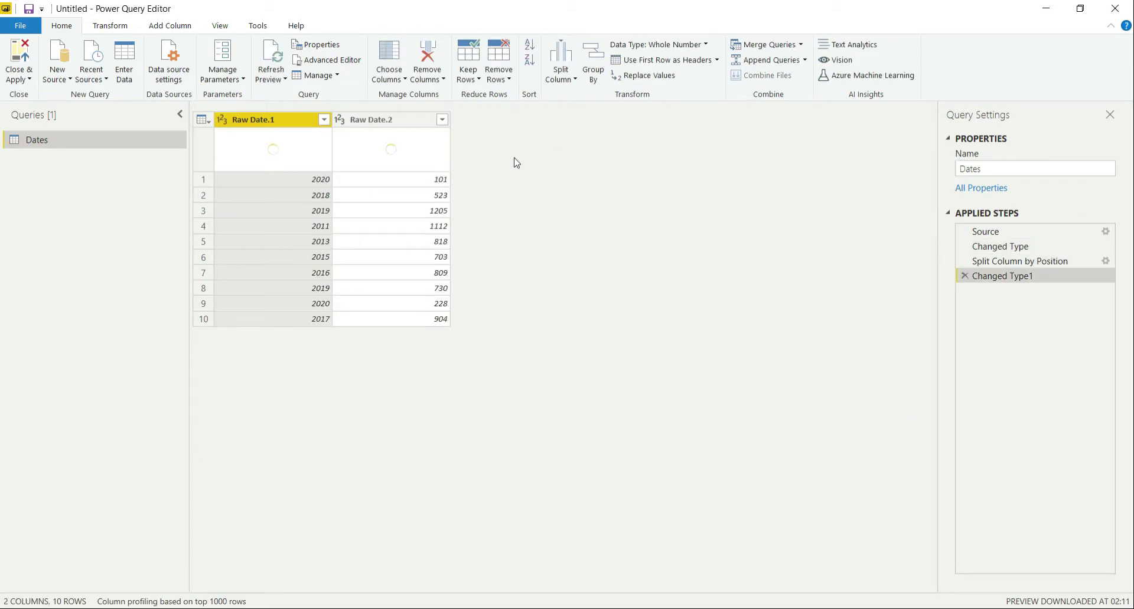
pyautogui.click(353, 127)
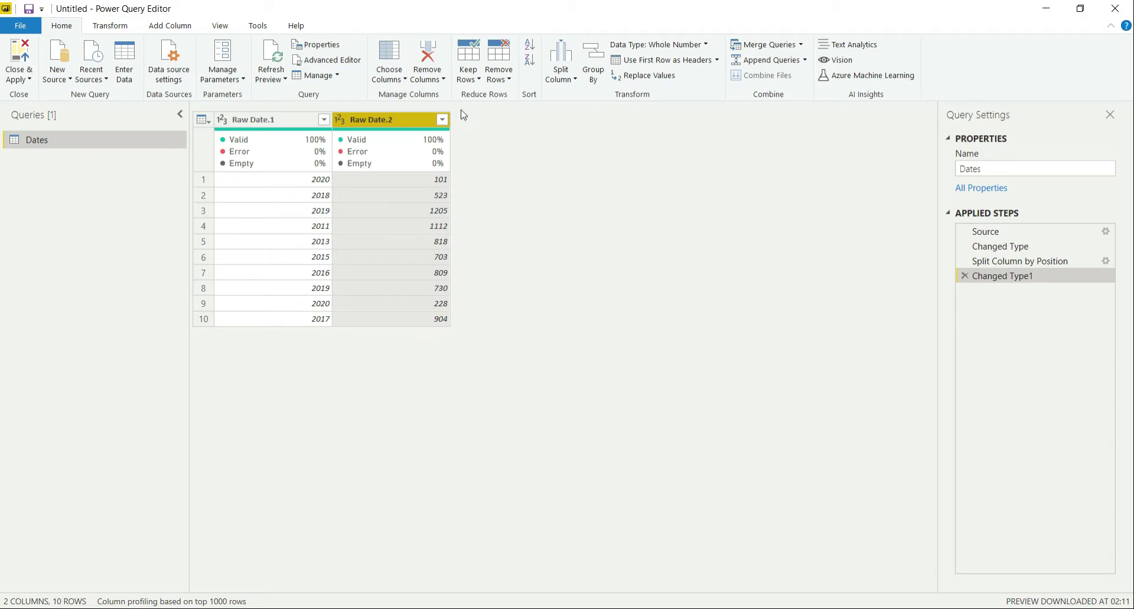
# Split Raw Date.2 once, 2 characters from the right, into Raw Date.2.1 and Raw Date.2.2.
pyautogui.click(567, 83)
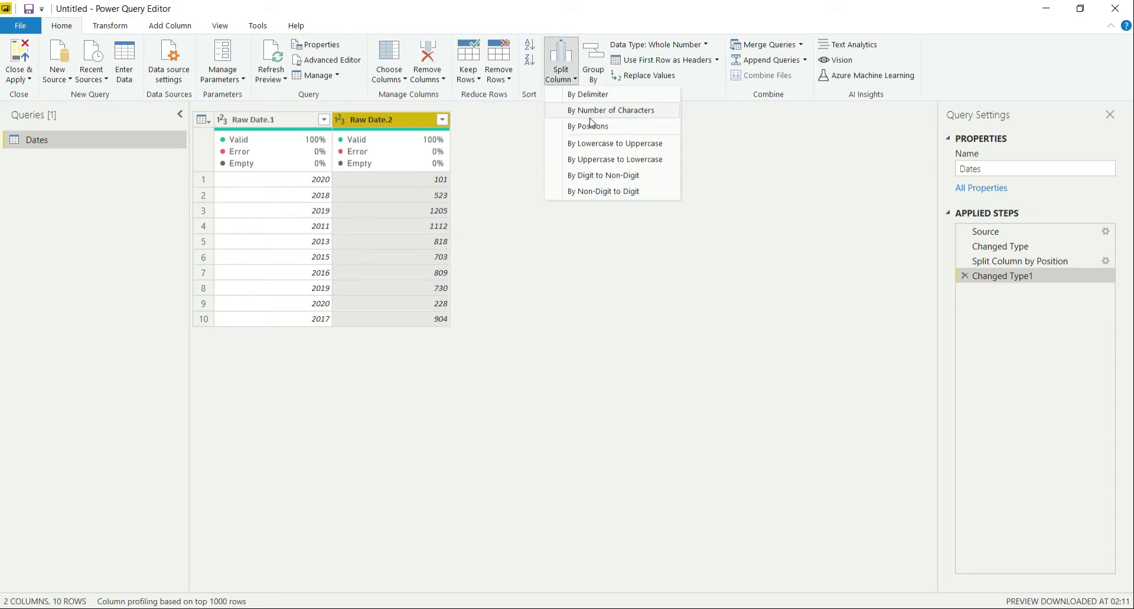
pyautogui.click(590, 116)
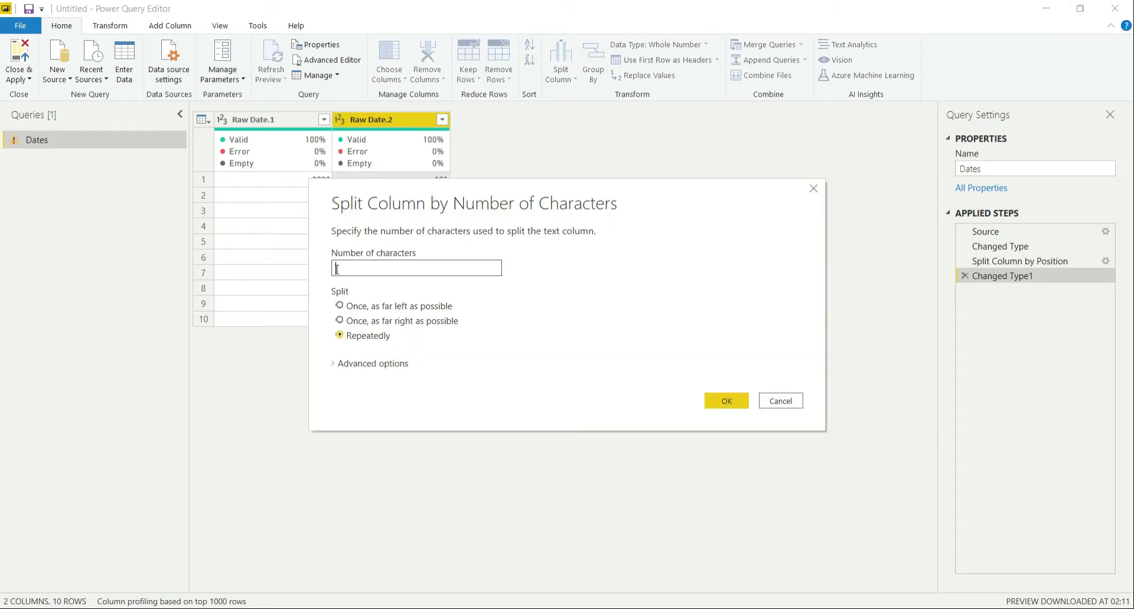
pyautogui.click(373, 323)
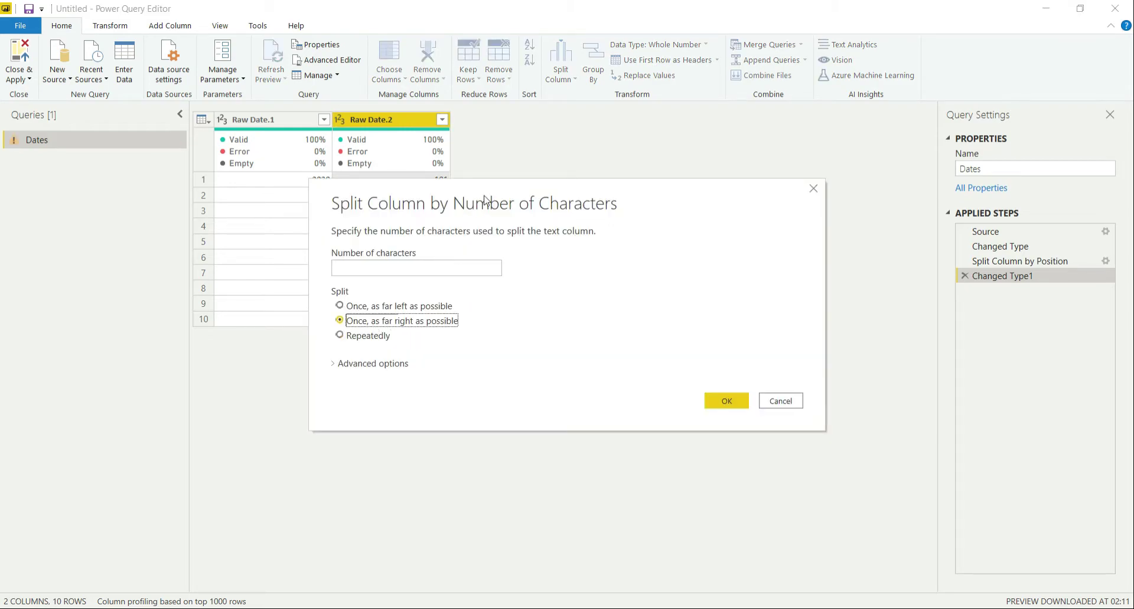
pyautogui.moveTo(504, 187); pyautogui.dragTo(677, 233)
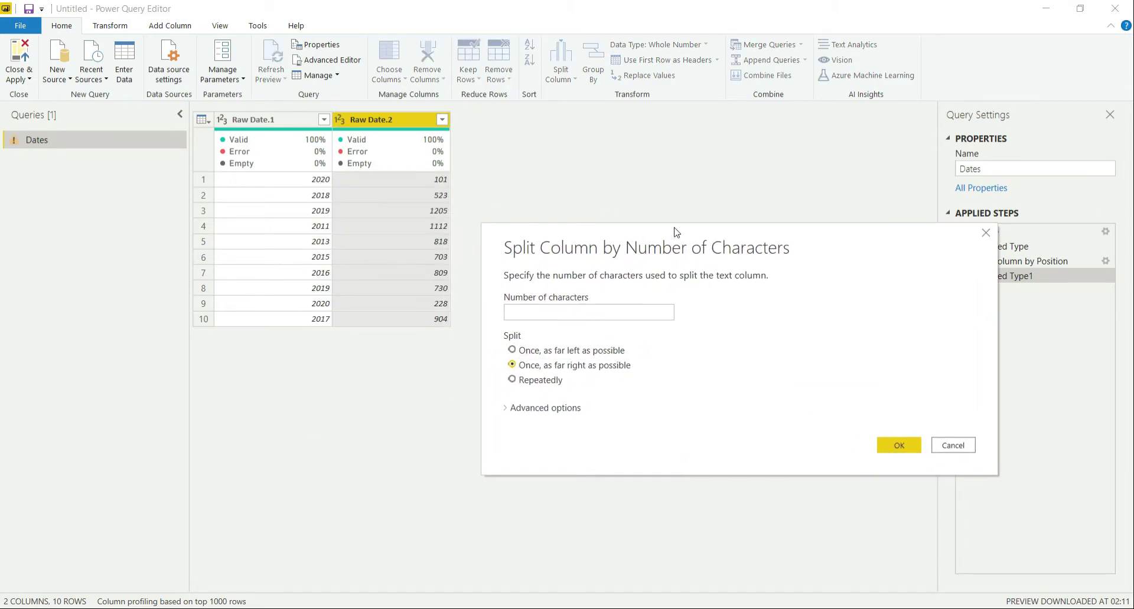
pyautogui.click(620, 311)
pyautogui.write('2')
pyautogui.click(902, 448)
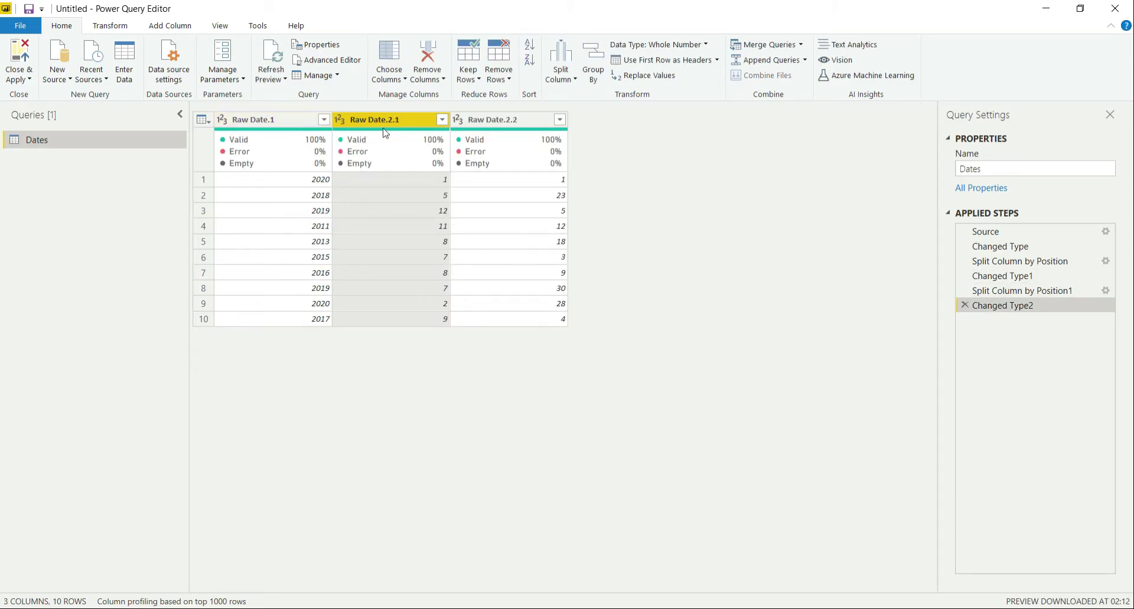
# Rename Raw Date.1 to Year and Raw Date.2.1 to Month.
pyautogui.doubleClick(278, 121)
pyautogui.write('Year')
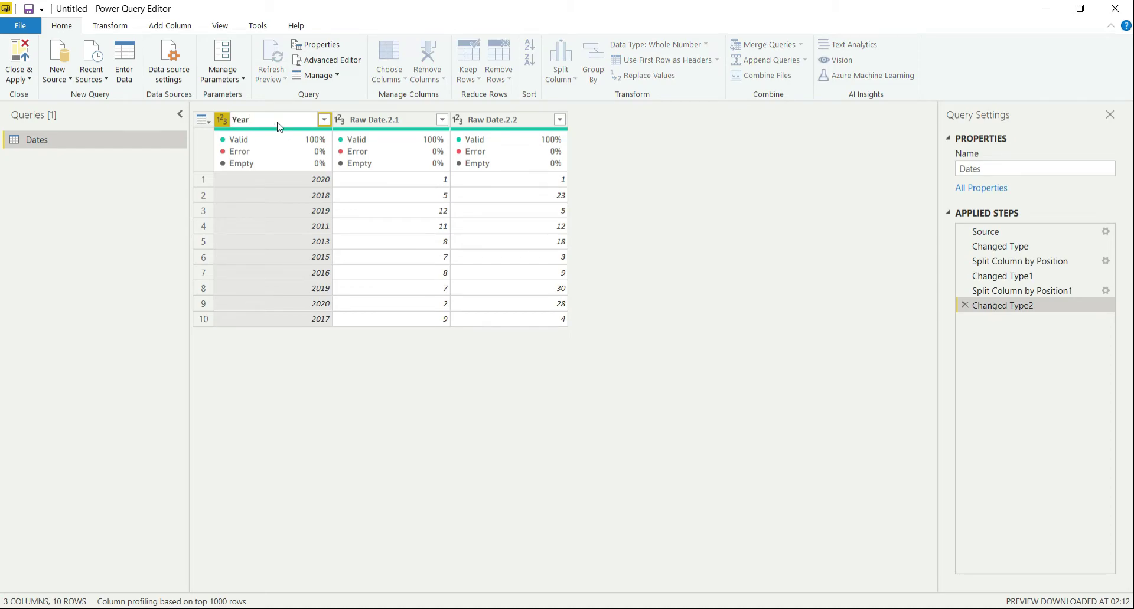
pyautogui.press('Return')
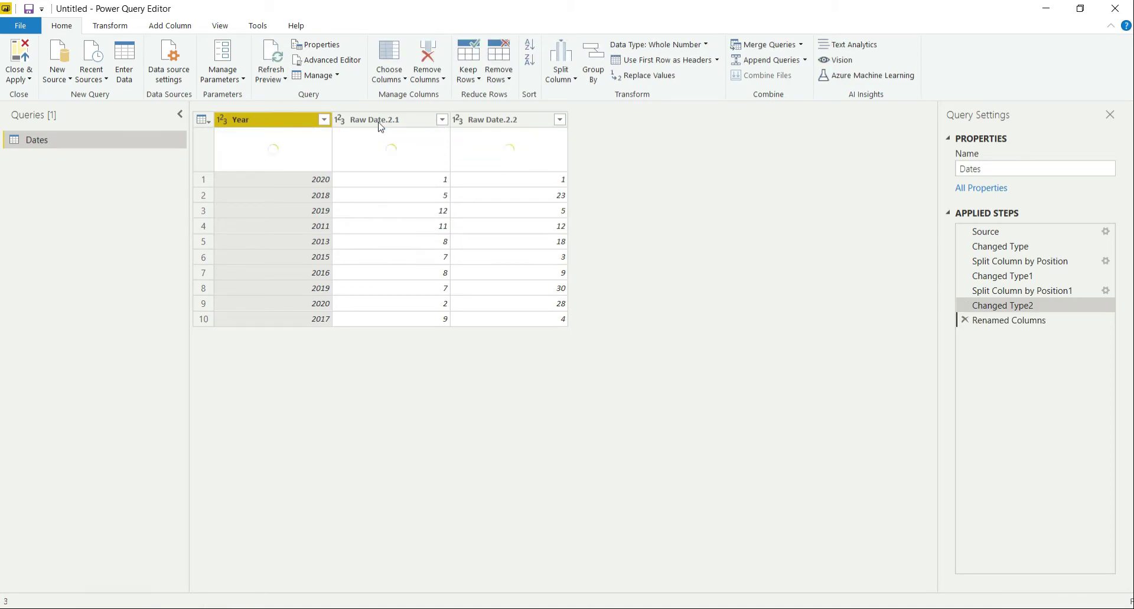
pyautogui.doubleClick(385, 120)
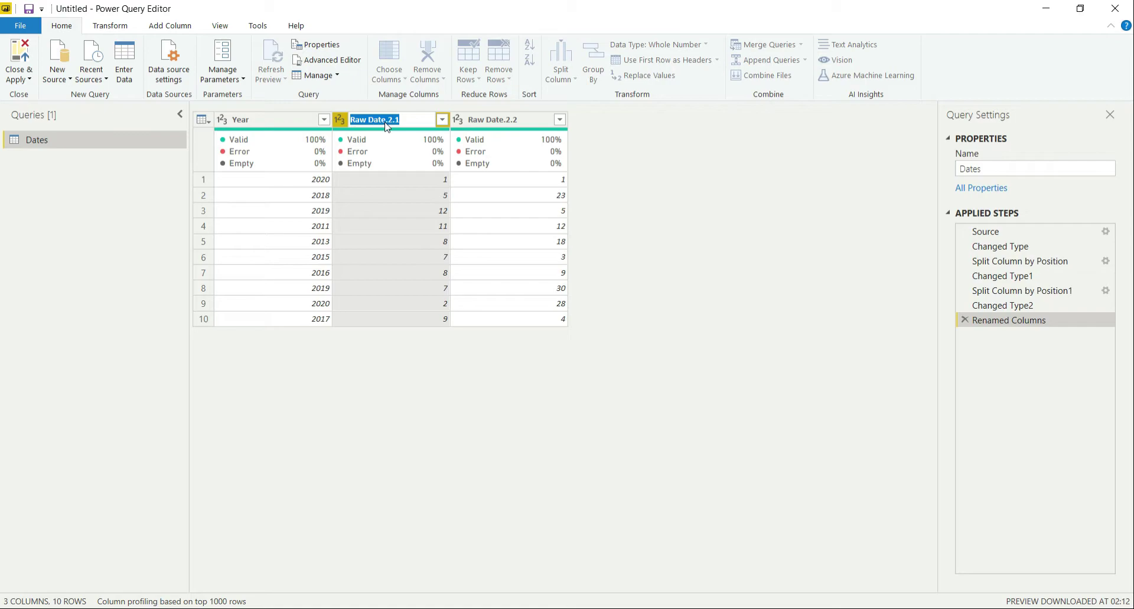
pyautogui.write('Month')
pyautogui.press('Return')
# Rename the Raw Date.2.2 column to Day.
pyautogui.click(494, 120)
pyautogui.doubleClick(493, 121)
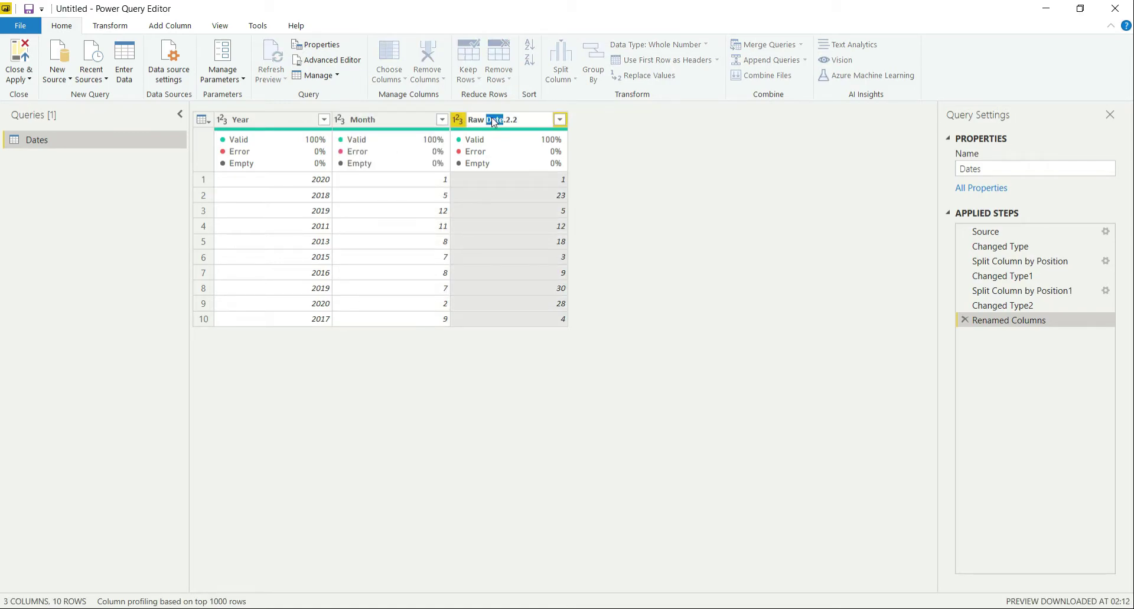
pyautogui.press('BackSpace')
pyautogui.press('BackSpace')
pyautogui.press('BackSpace')
pyautogui.press('BackSpace')
pyautogui.press('BackSpace')
pyautogui.hotkey('shift', 'End')
pyautogui.press('BackSpace')
pyautogui.write('Day')
pyautogui.press('Return')
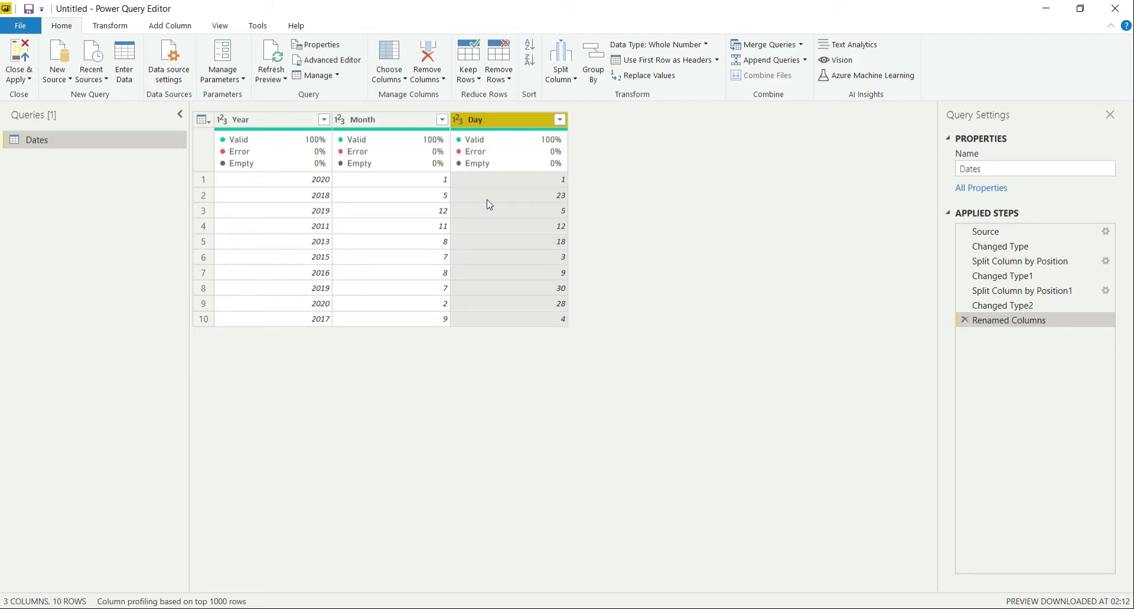
pyautogui.click(167, 29)
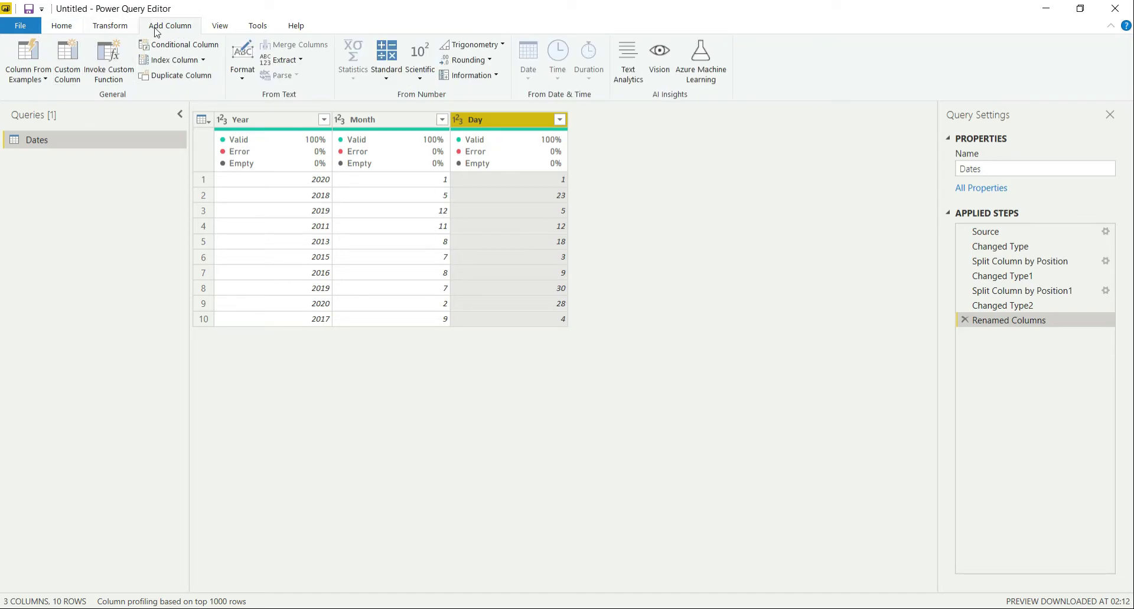
# Start a new custom column named Date.
pyautogui.click(67, 57)
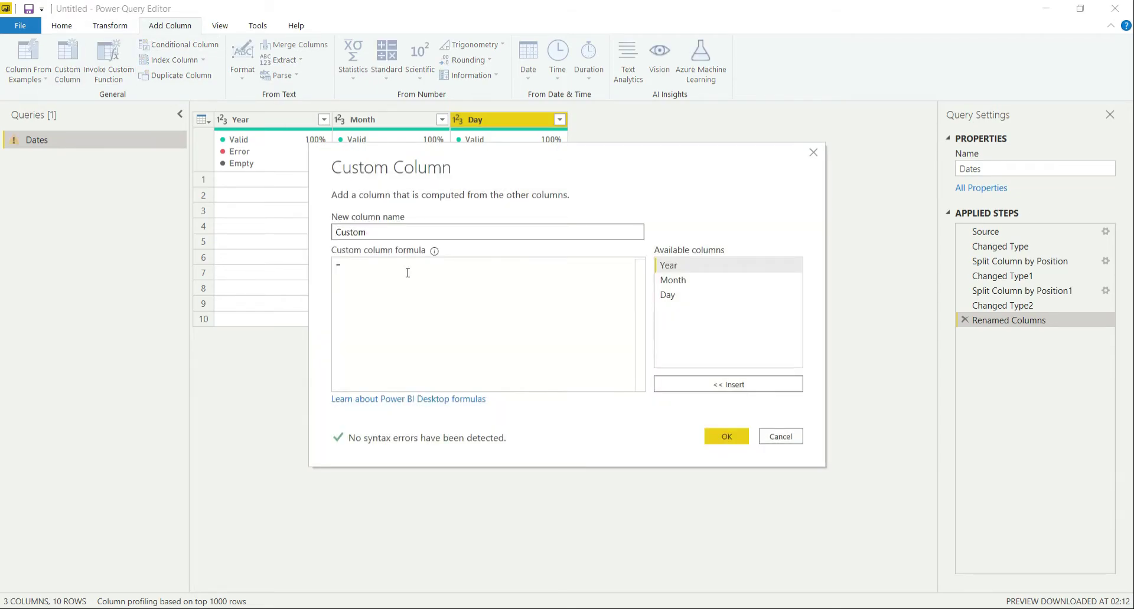
pyautogui.moveTo(373, 230); pyautogui.dragTo(324, 236)
pyautogui.write('Date')
pyautogui.press('BackSpace')
pyautogui.press('BackSpace')
pyautogui.press('BackSpace')
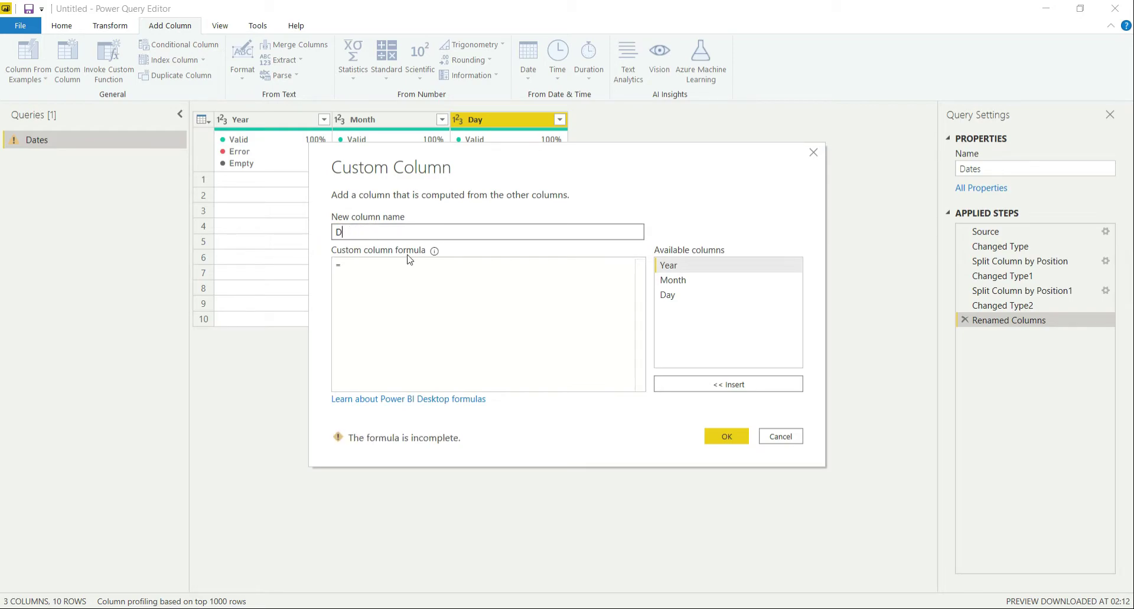
pyautogui.write('ate')
# Begin the formula with Number.ToText([Year]) & "-" &.
pyautogui.click(401, 263)
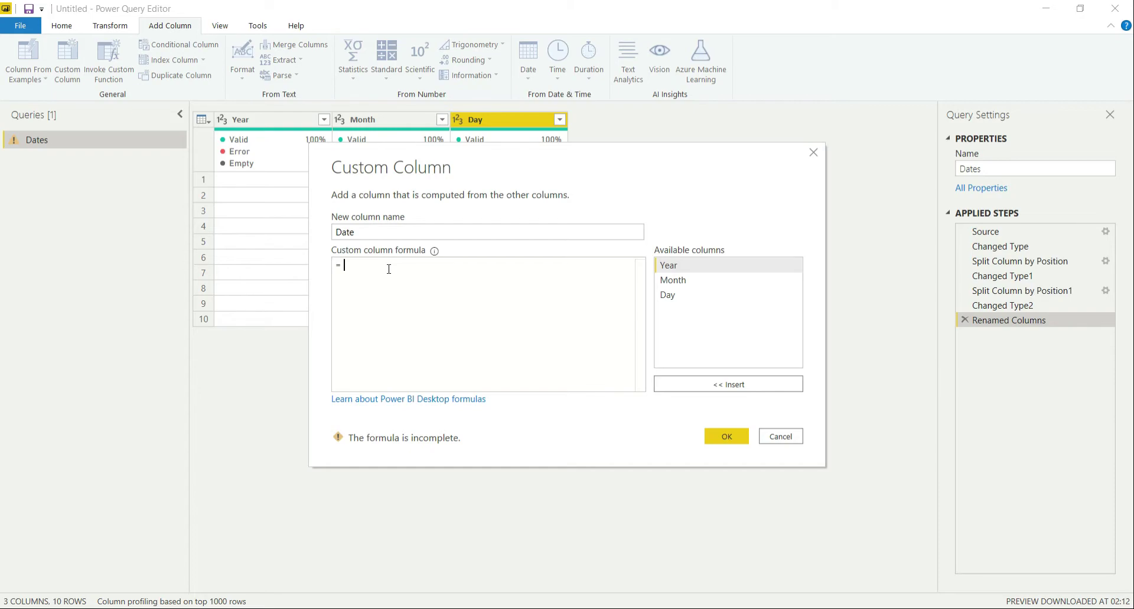
pyautogui.click(389, 269)
pyautogui.write('Number.')
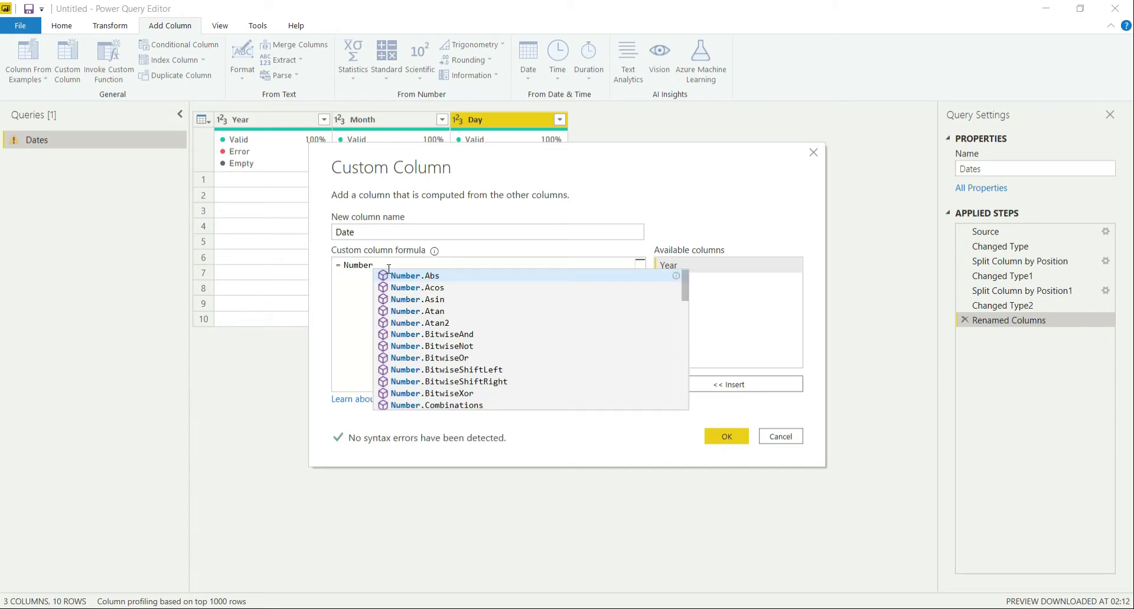
pyautogui.write('ToTest')
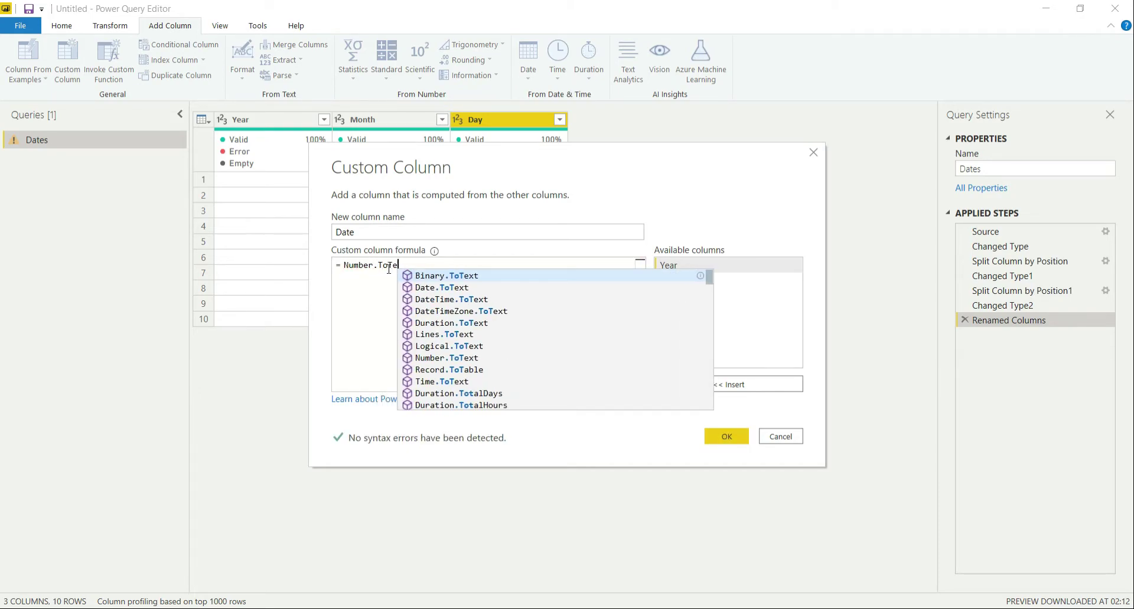
pyautogui.press('BackSpace')
pyautogui.press('BackSpace')
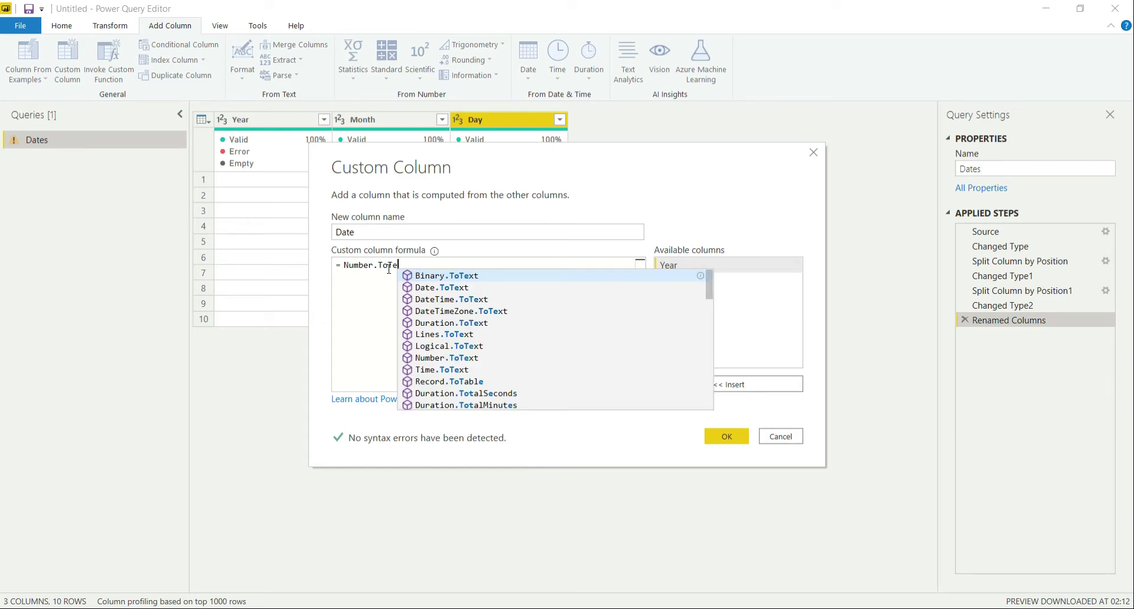
pyautogui.write('xt()')
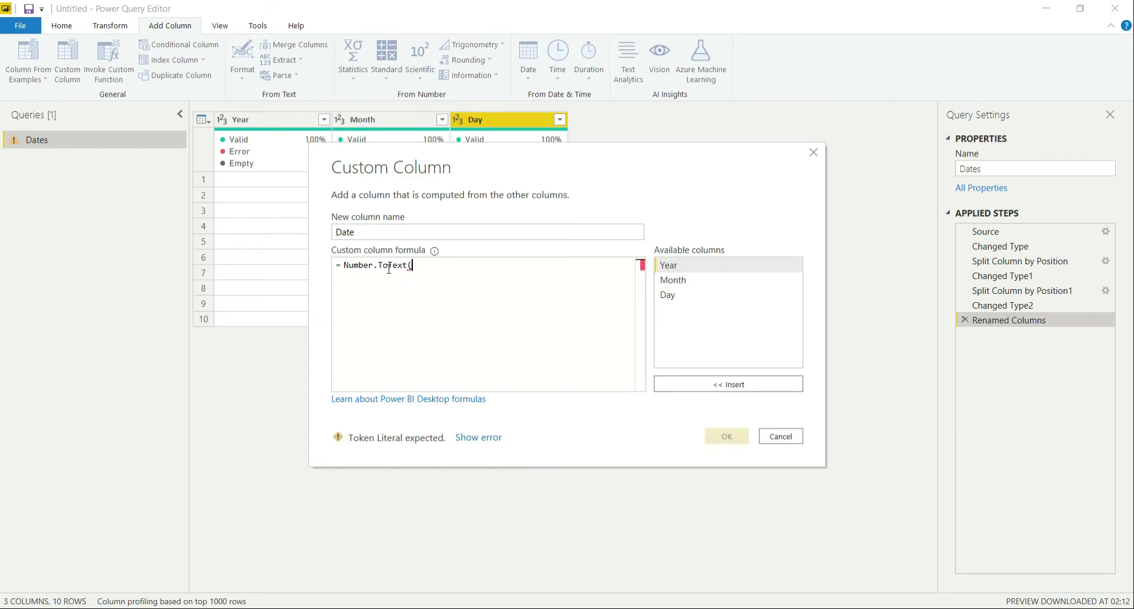
pyautogui.doubleClick(685, 272)
pyautogui.click(404, 267)
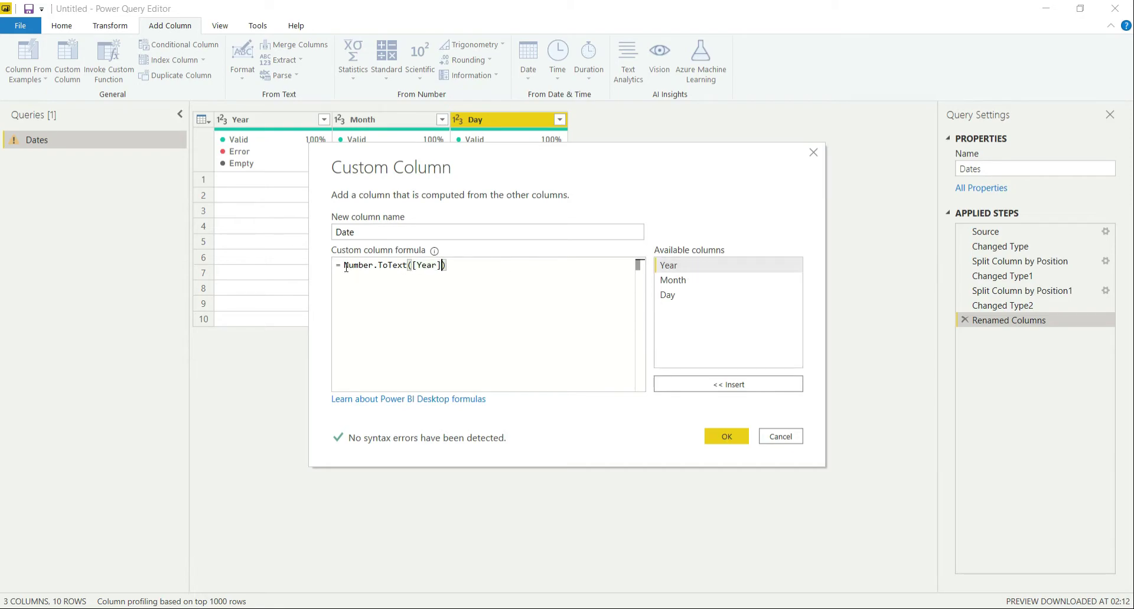
pyautogui.moveTo(346, 267); pyautogui.dragTo(449, 266)
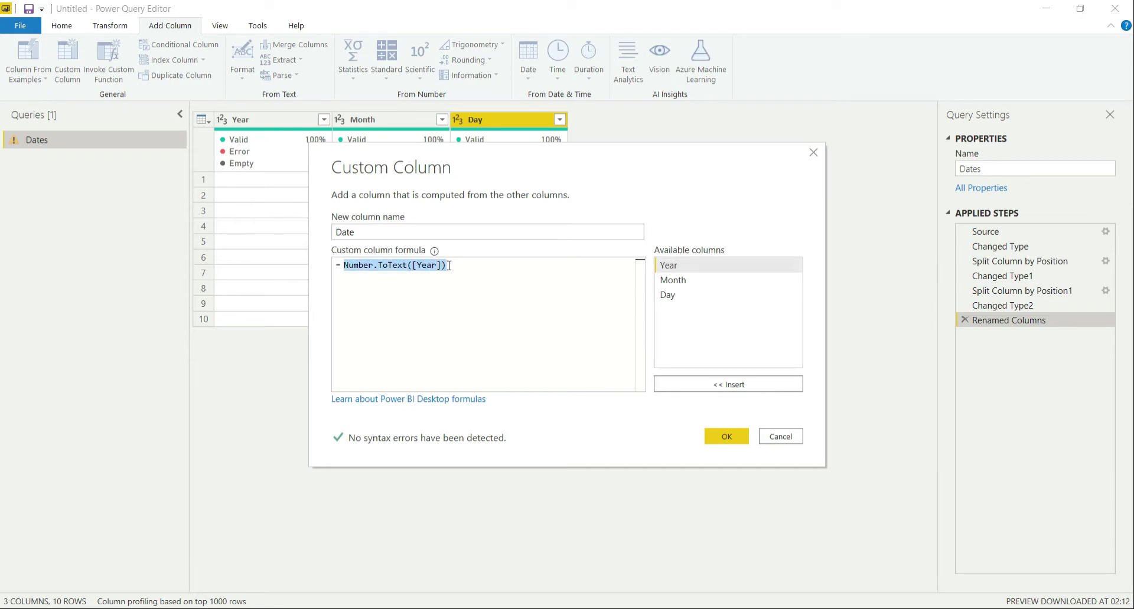
pyautogui.click(449, 265)
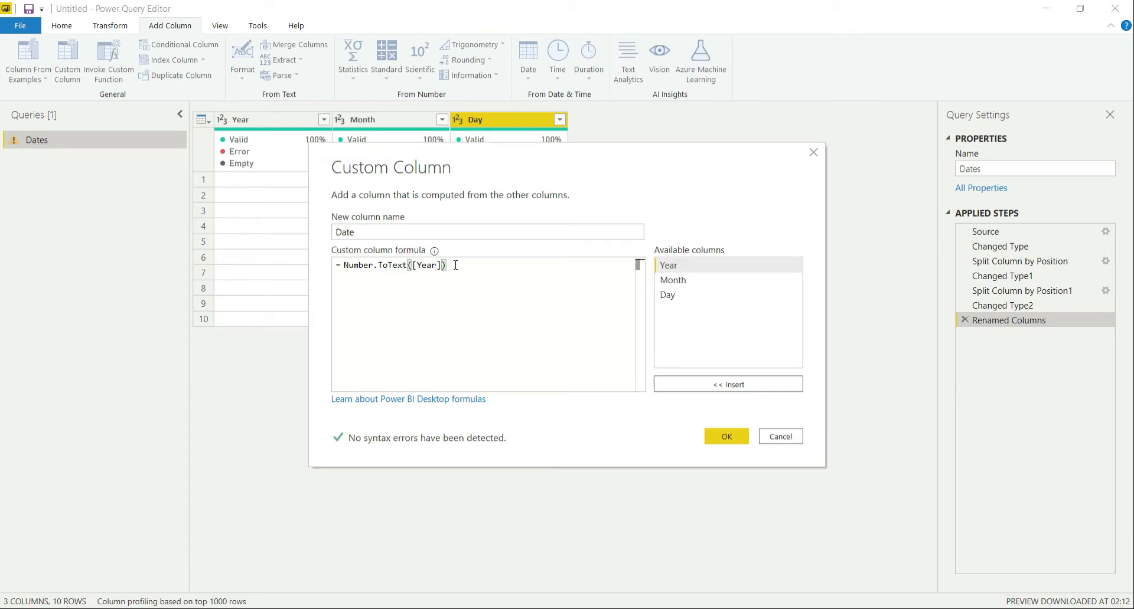
pyautogui.moveTo(472, 147); pyautogui.dragTo(544, 189)
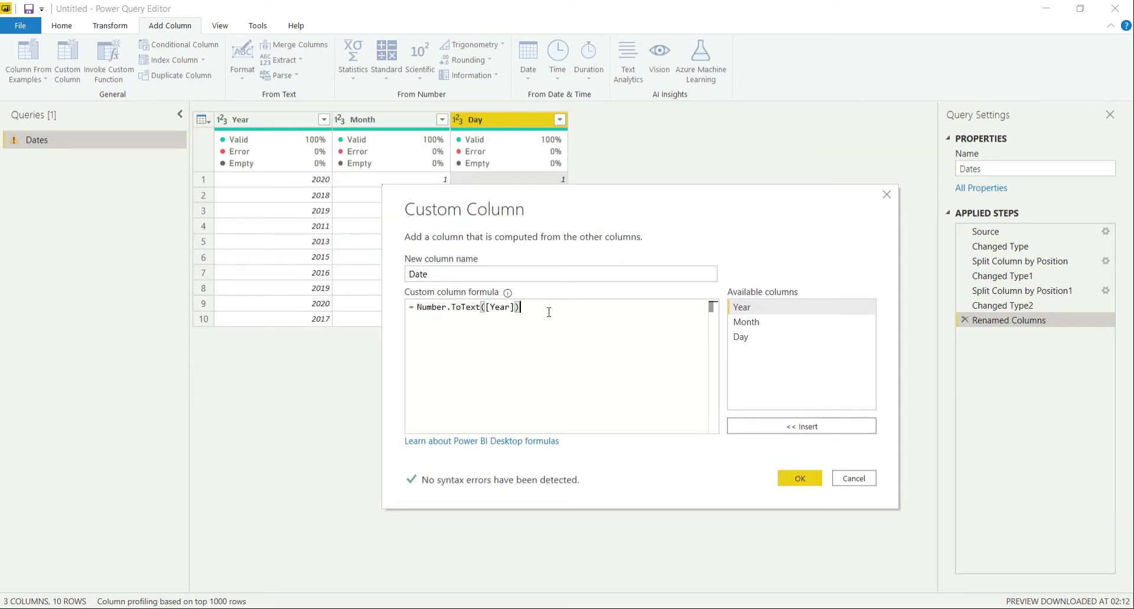
pyautogui.write('& ')
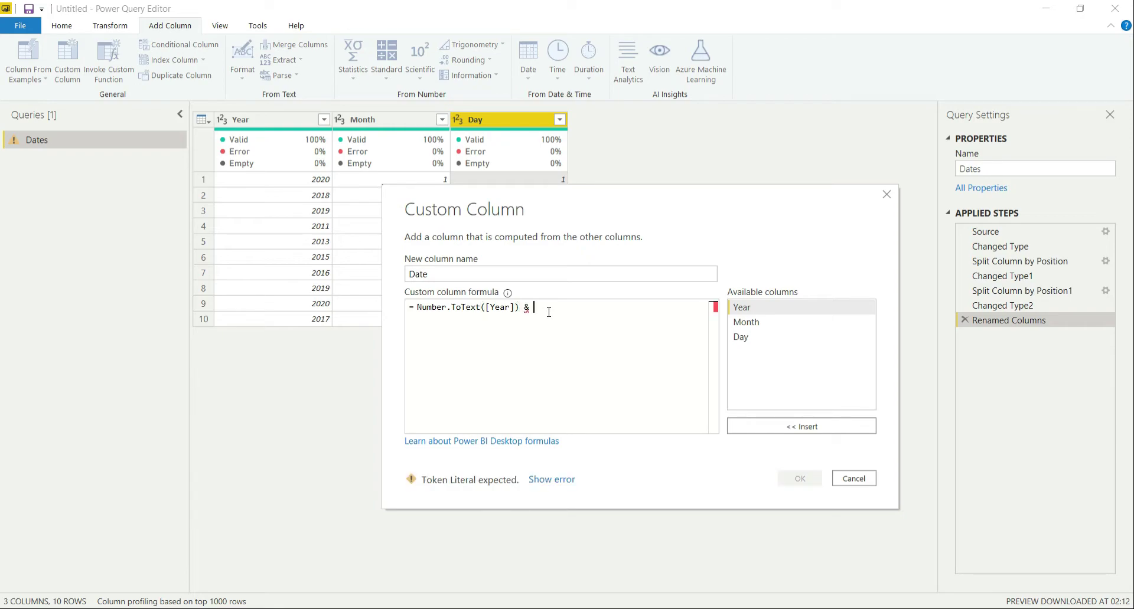
pyautogui.write('"')
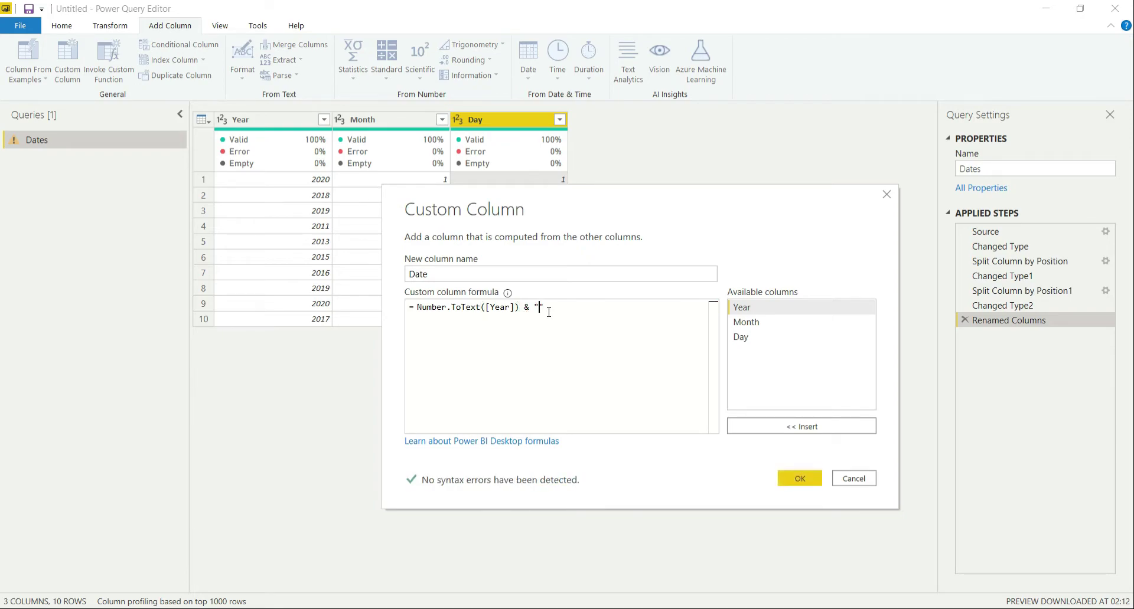
pyautogui.write('-')
pyautogui.write('" &')
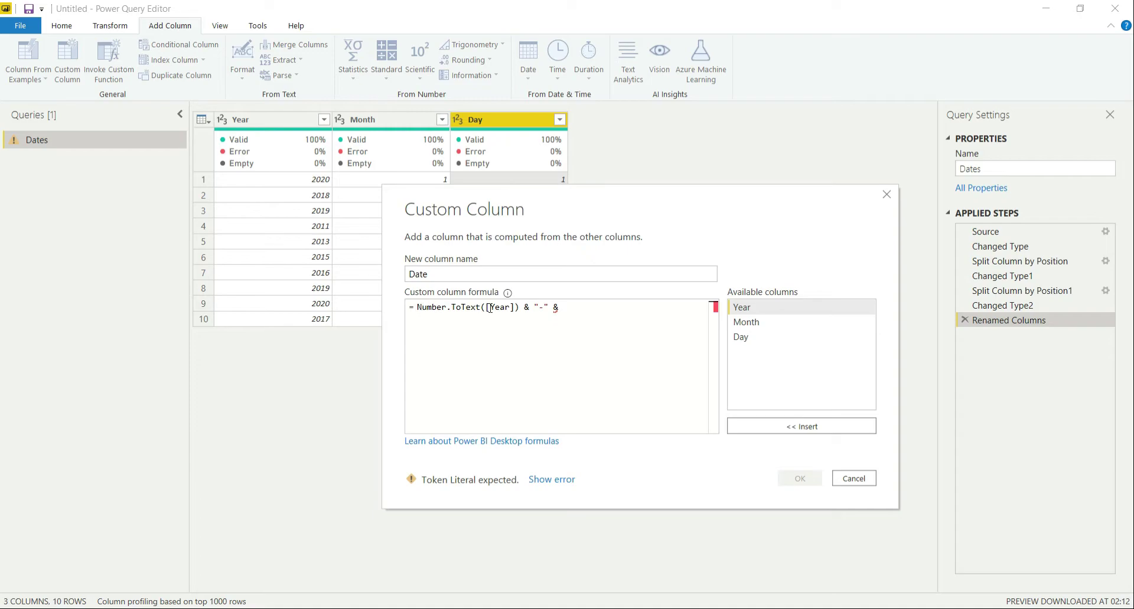
# Complete the formula by adding Number.ToText([Month]) and Number.ToText([Day]) joined with hyphens.
pyautogui.moveTo(521, 307); pyautogui.dragTo(416, 308)
pyautogui.hotkey('ctrl', 'c')
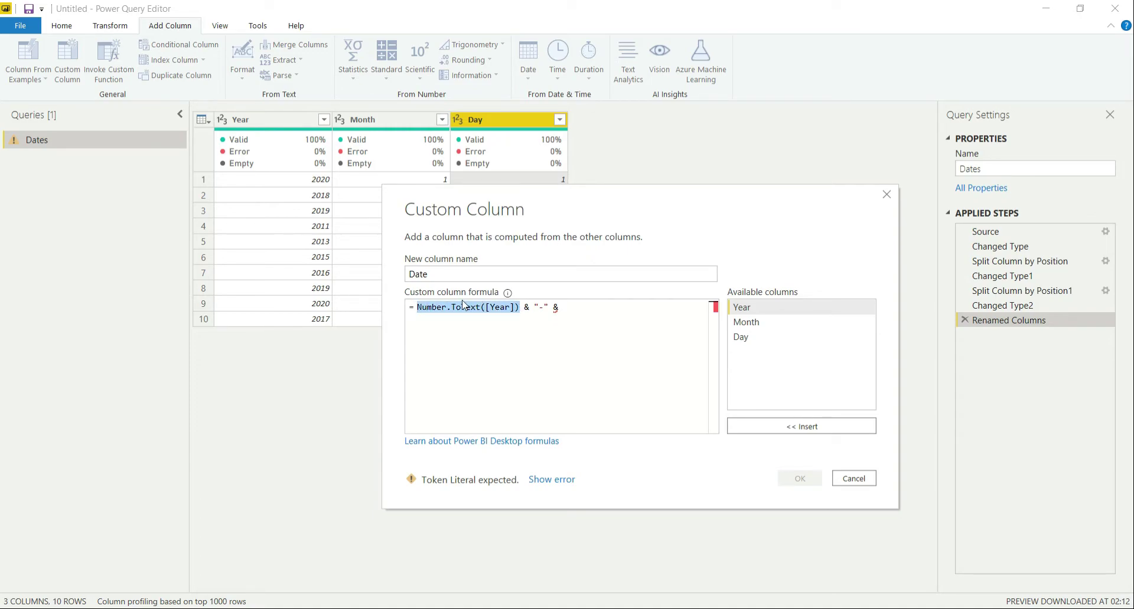
pyautogui.click(616, 308)
pyautogui.hotkey('ctrl', 'v')
pyautogui.hotkey('ctrl', 'v')
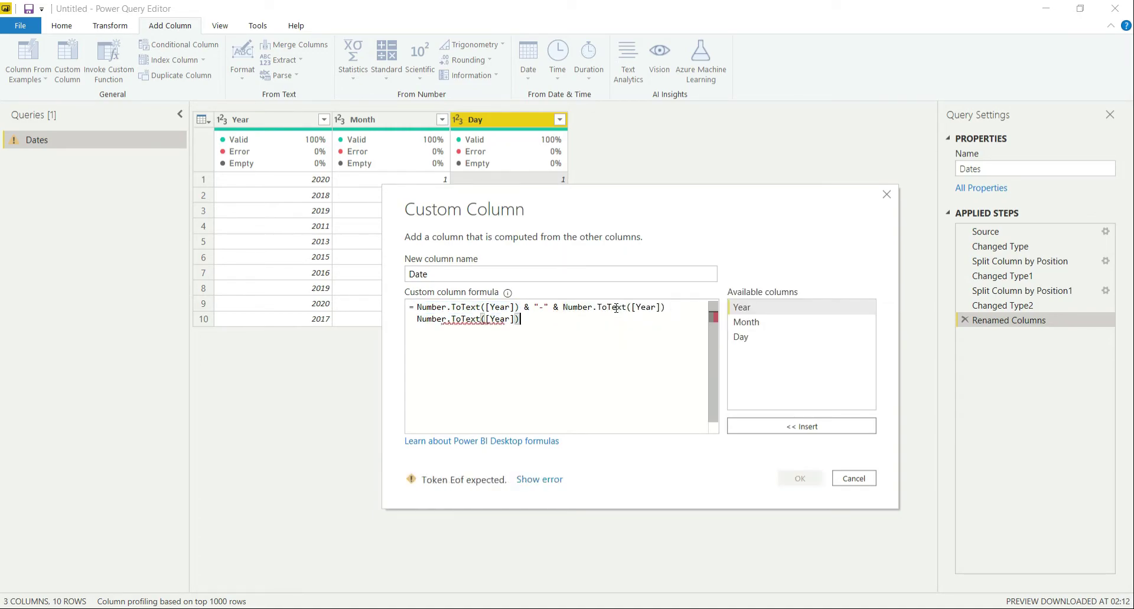
pyautogui.doubleClick(648, 307)
pyautogui.press('BackSpace')
pyautogui.write('Month')
pyautogui.click(511, 319)
pyautogui.press('BackSpace')
pyautogui.press('BackSpace')
pyautogui.press('BackSpace')
pyautogui.press('BackSpace')
pyautogui.write('Day')
pyautogui.click(677, 306)
pyautogui.write('& ')
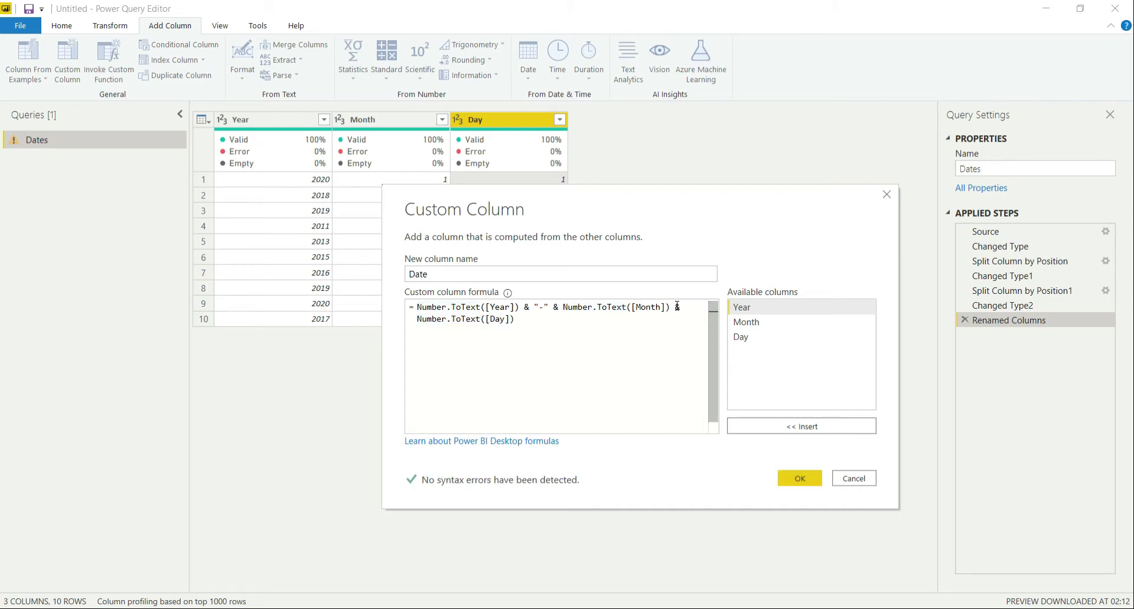
pyautogui.write('"-" ')
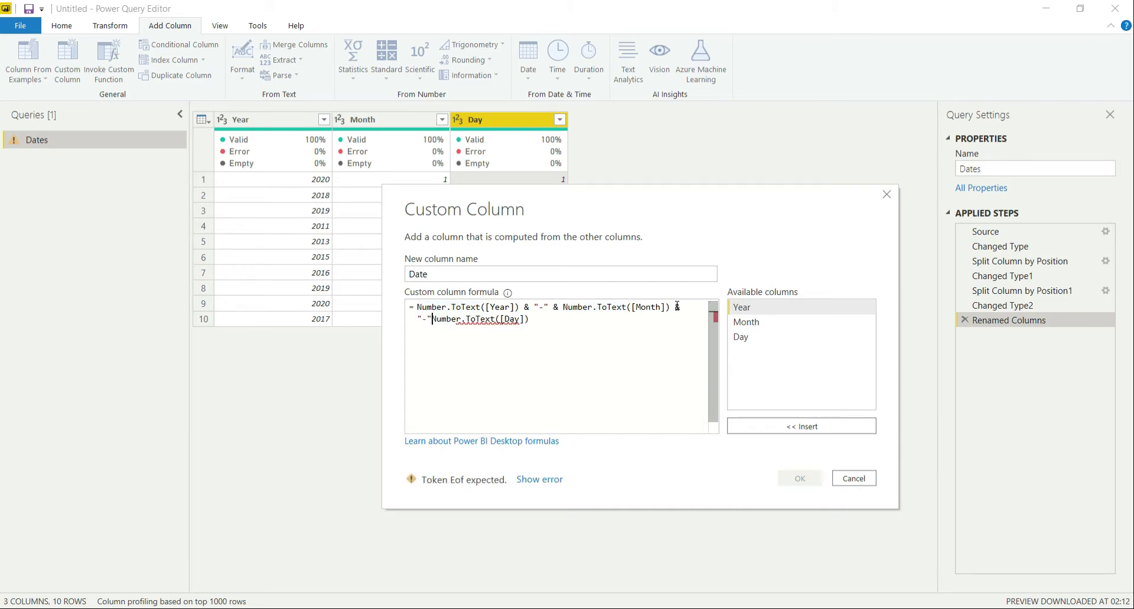
pyautogui.write('&')
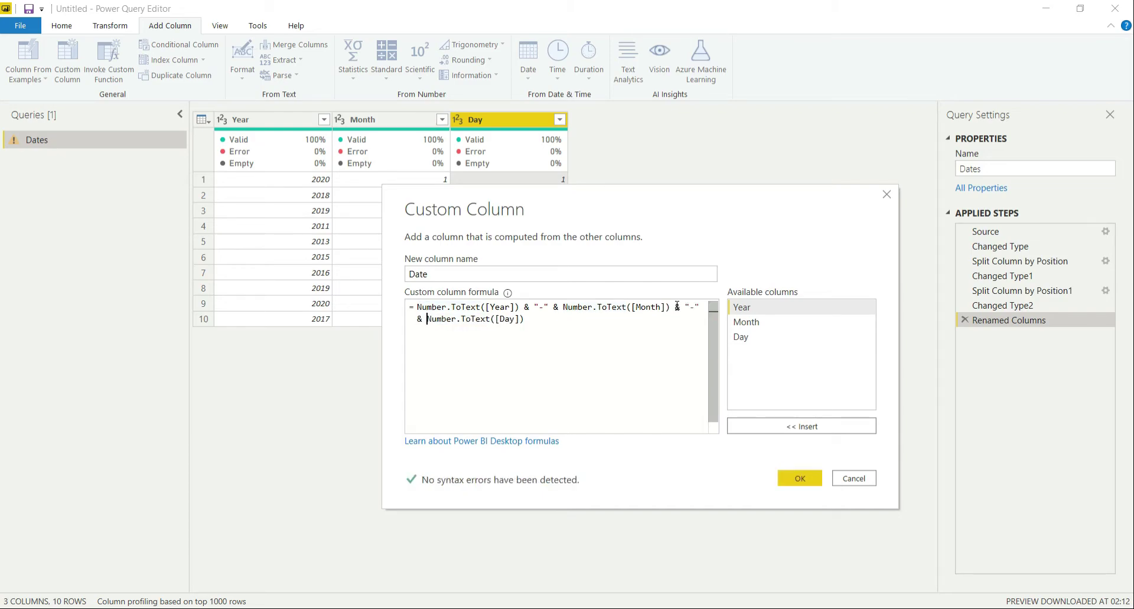
pyautogui.click(800, 481)
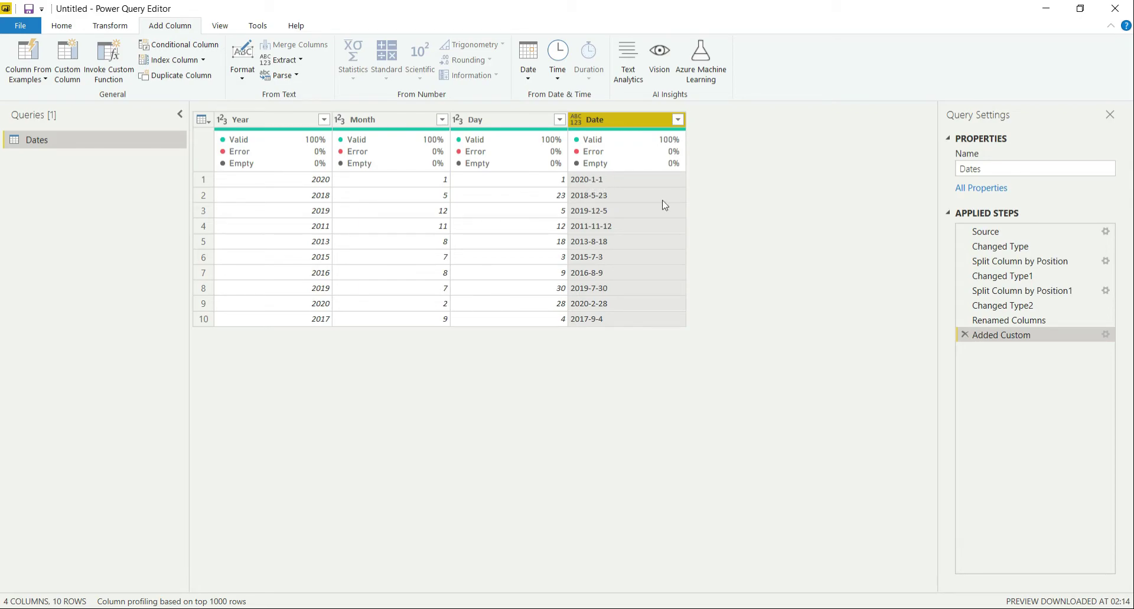
# Set the Date column's data type to Date, giving values like 01-01-2020.
pyautogui.click(61, 26)
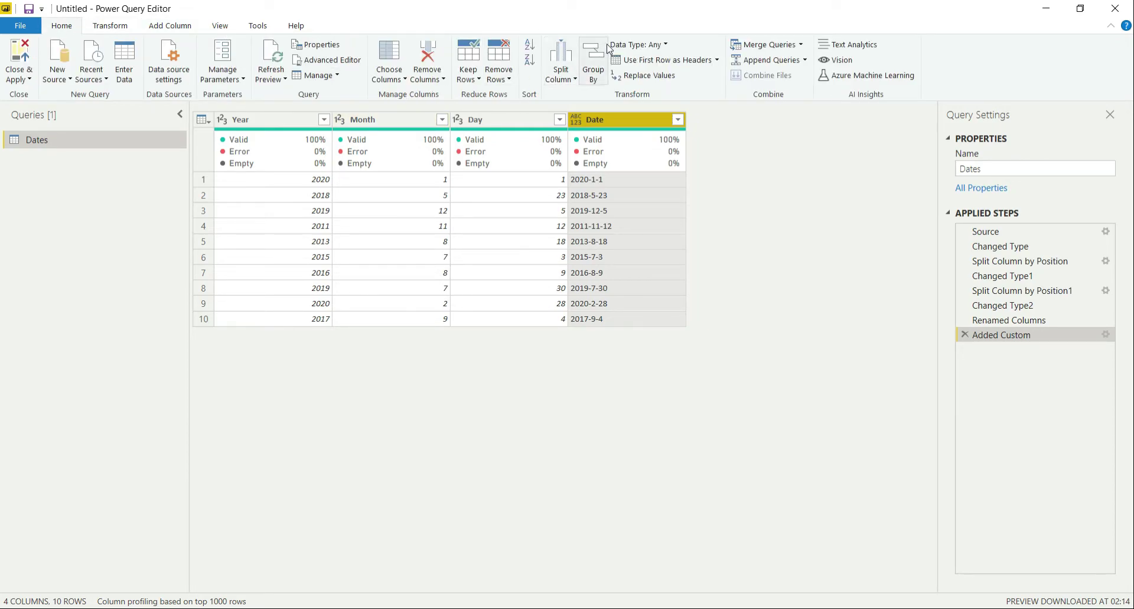
pyautogui.click(647, 46)
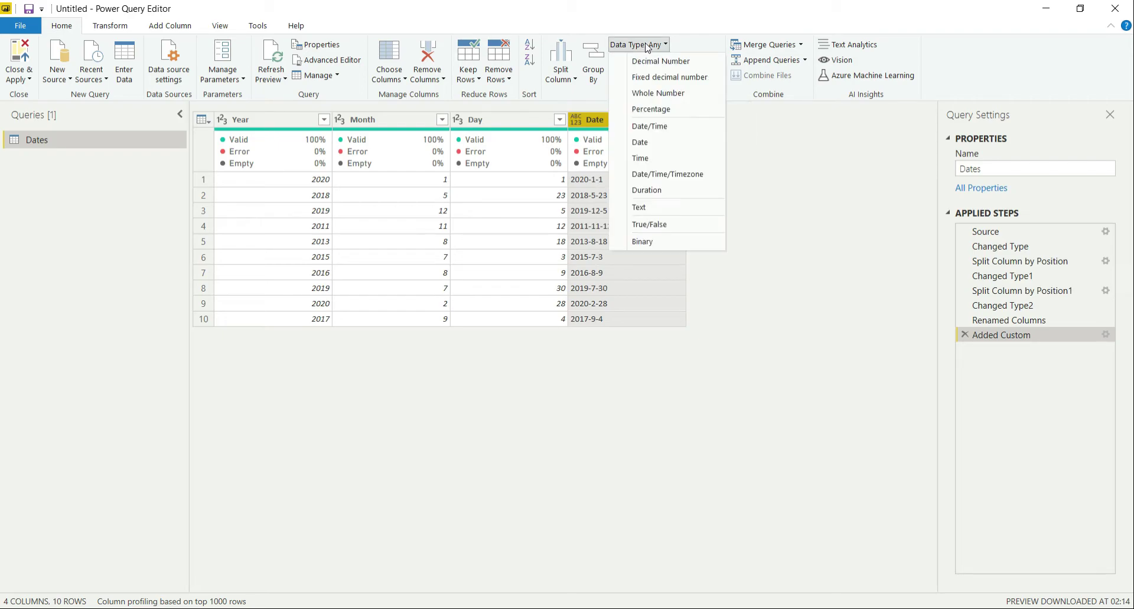
pyautogui.click(664, 142)
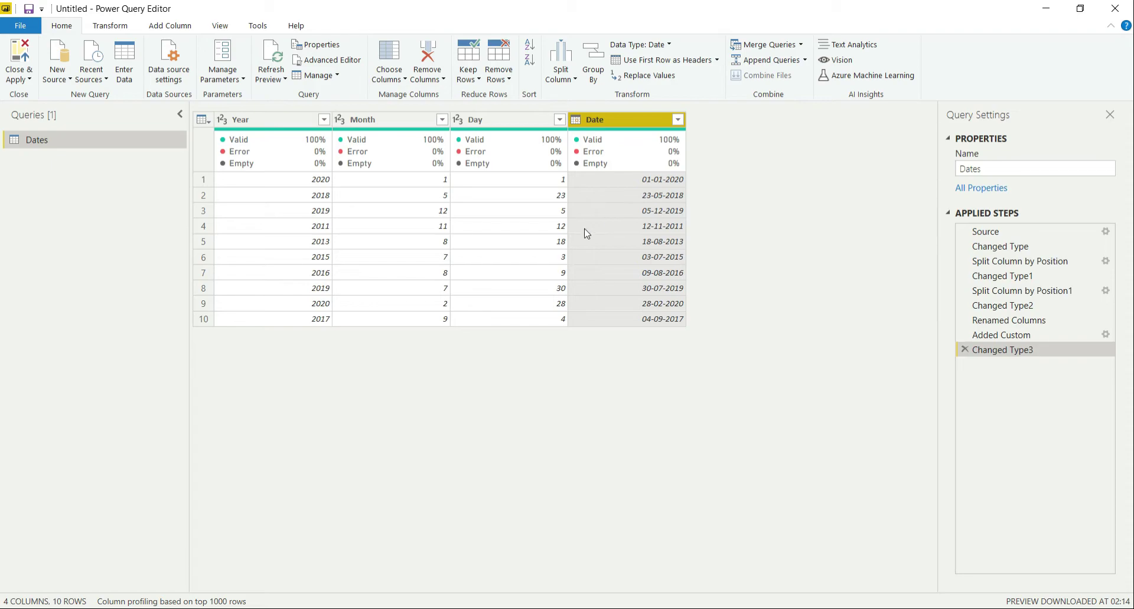
# Duplicate the Dates query and name the copy 'Dates - method 2'.
pyautogui.rightClick(31, 142)
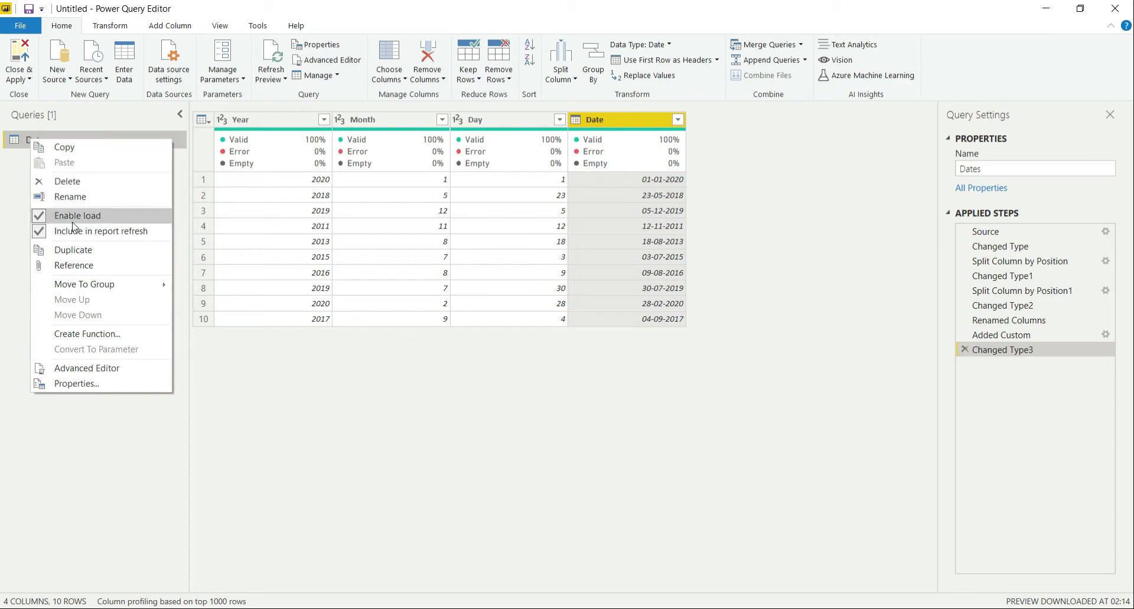
pyautogui.click(75, 248)
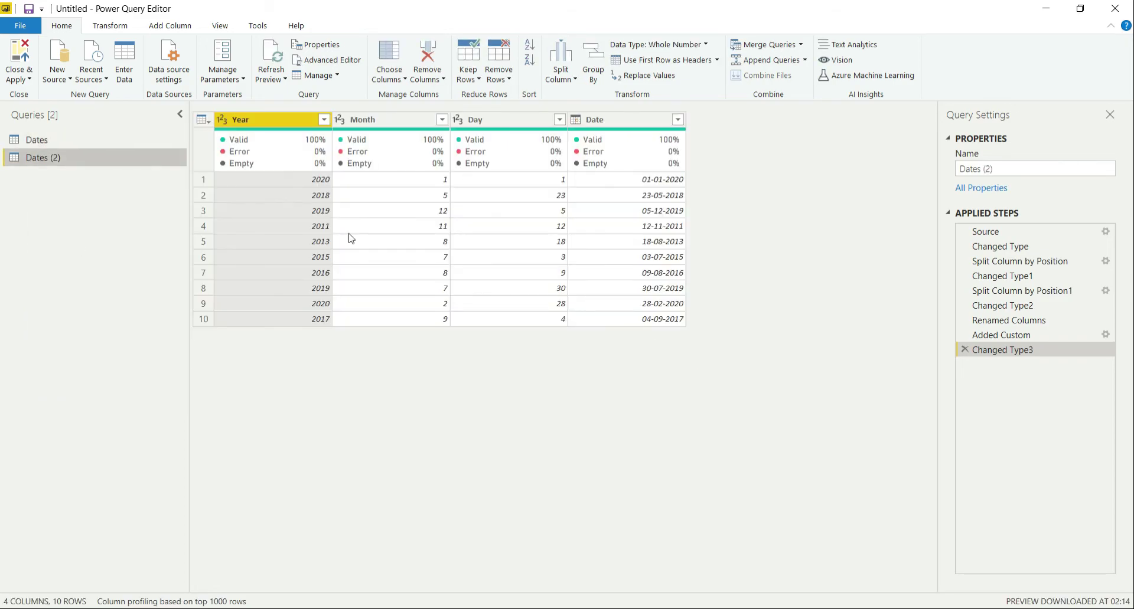
pyautogui.doubleClick(80, 161)
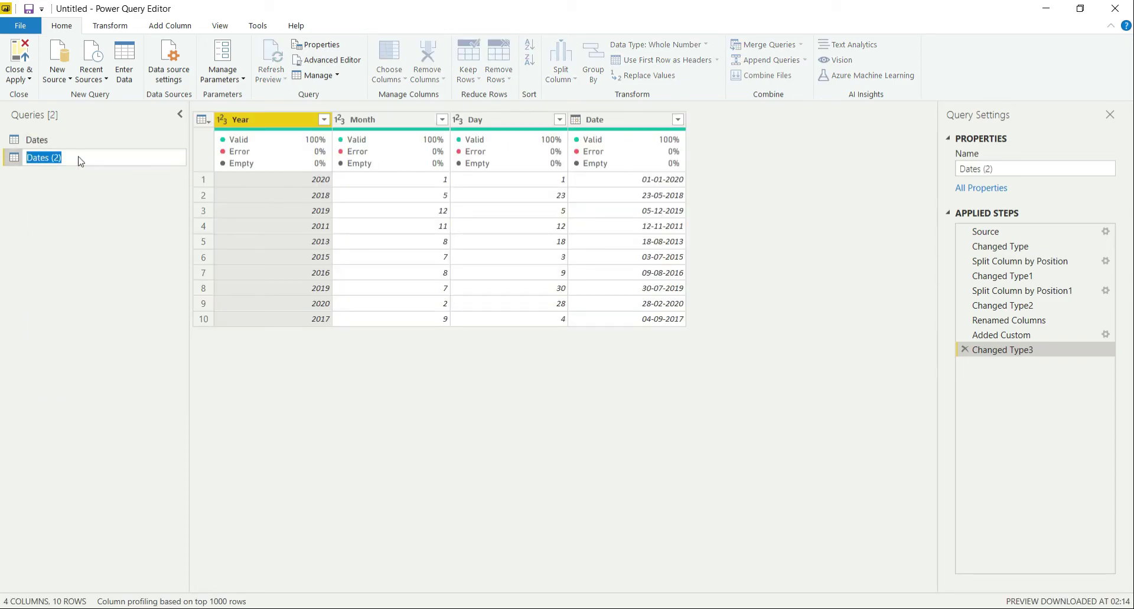
pyautogui.press('End')
pyautogui.press('BackSpace')
pyautogui.press('BackSpace')
pyautogui.press('BackSpace')
pyautogui.write('- method 2')
pyautogui.press('Return')
# Delete the seven applied steps after Changed Type, from Changed Type3 back to Split Column by Position.
pyautogui.click(965, 349)
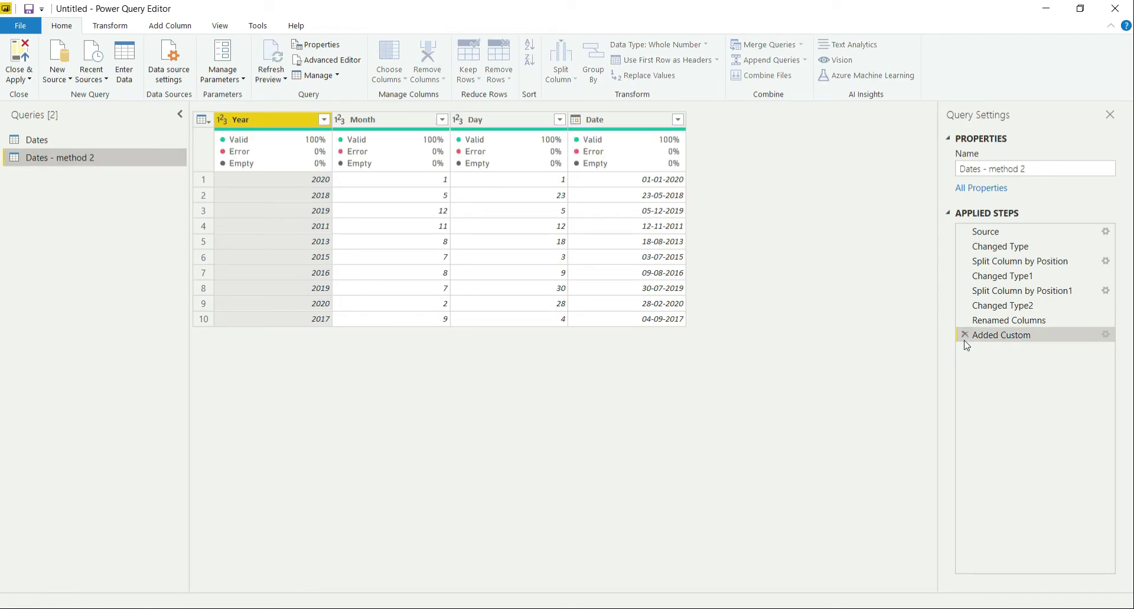
pyautogui.click(965, 336)
pyautogui.click(965, 320)
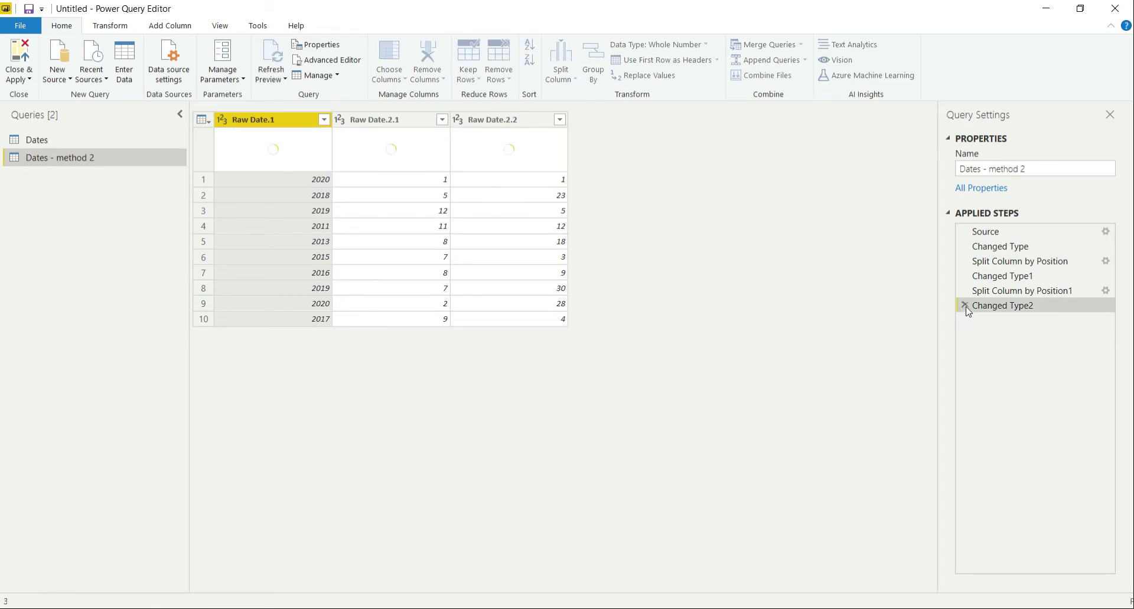
pyautogui.click(964, 306)
pyautogui.click(965, 291)
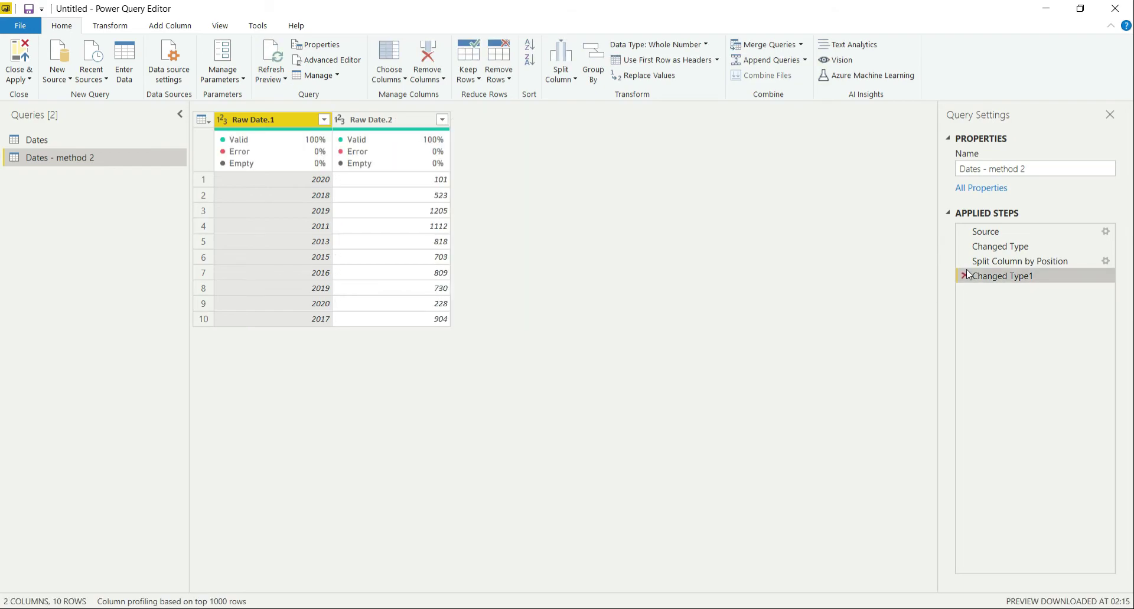
pyautogui.click(965, 275)
pyautogui.click(964, 261)
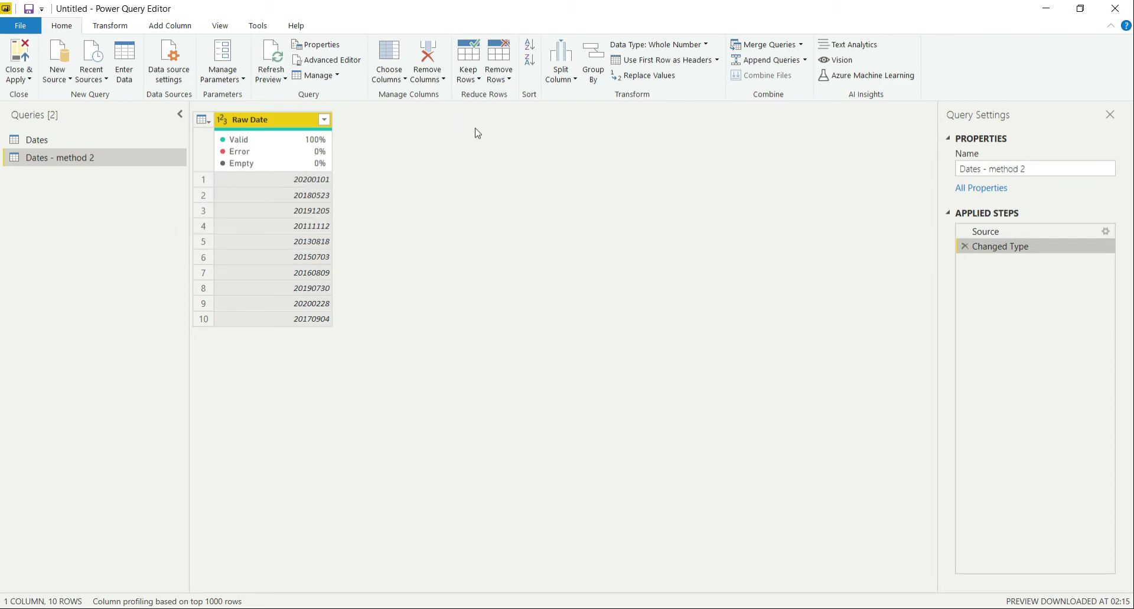
# Retype Raw Date as Date, replacing the current conversion, then return to the Dates query.
pyautogui.click(675, 46)
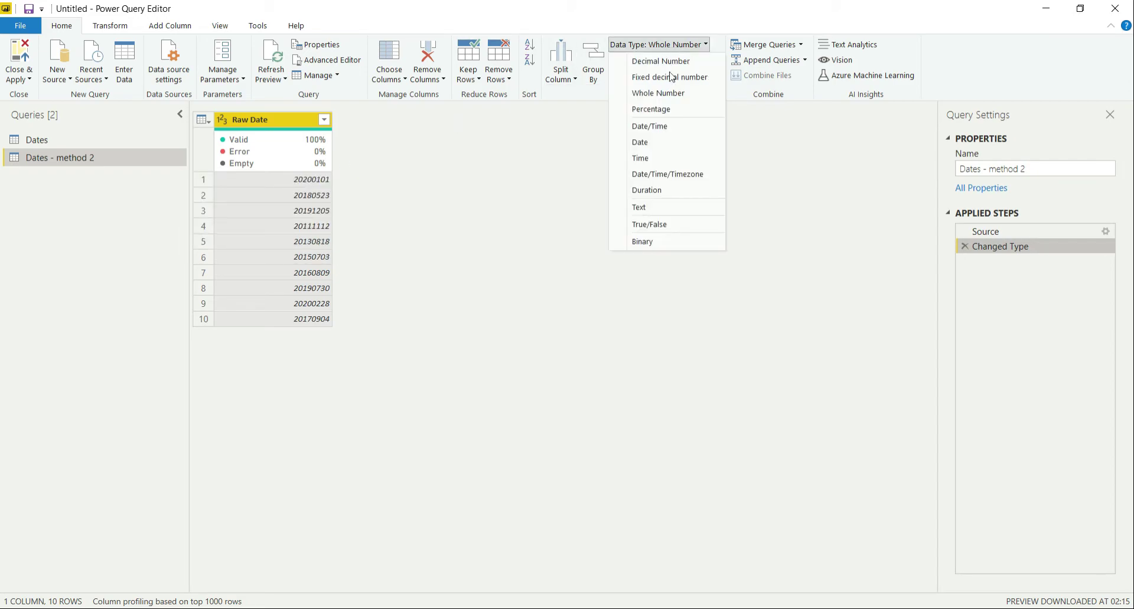
pyautogui.click(657, 148)
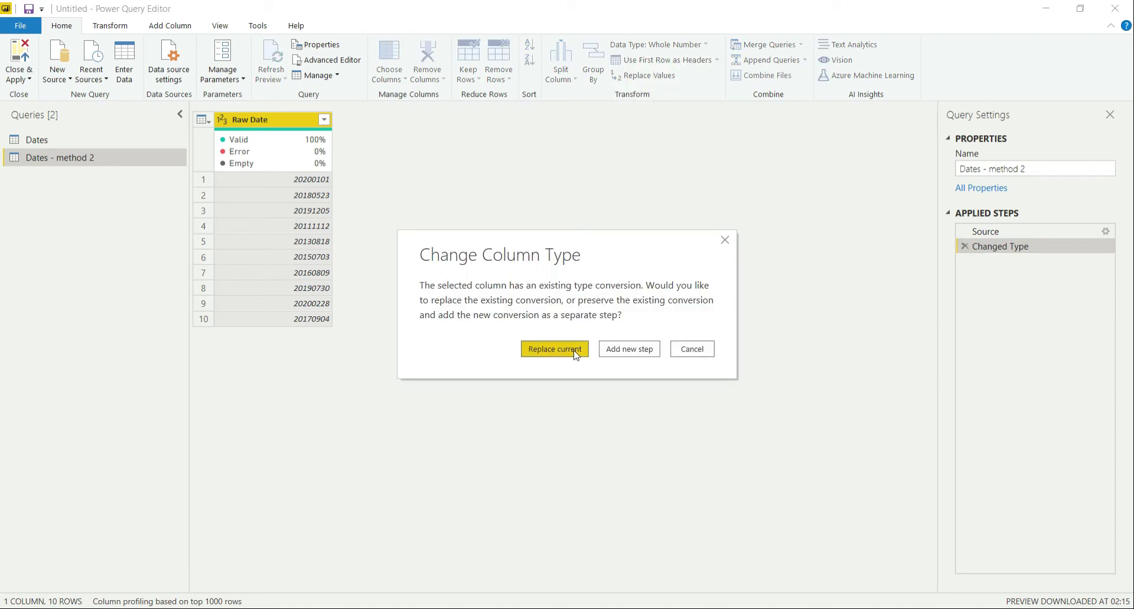
pyautogui.click(554, 349)
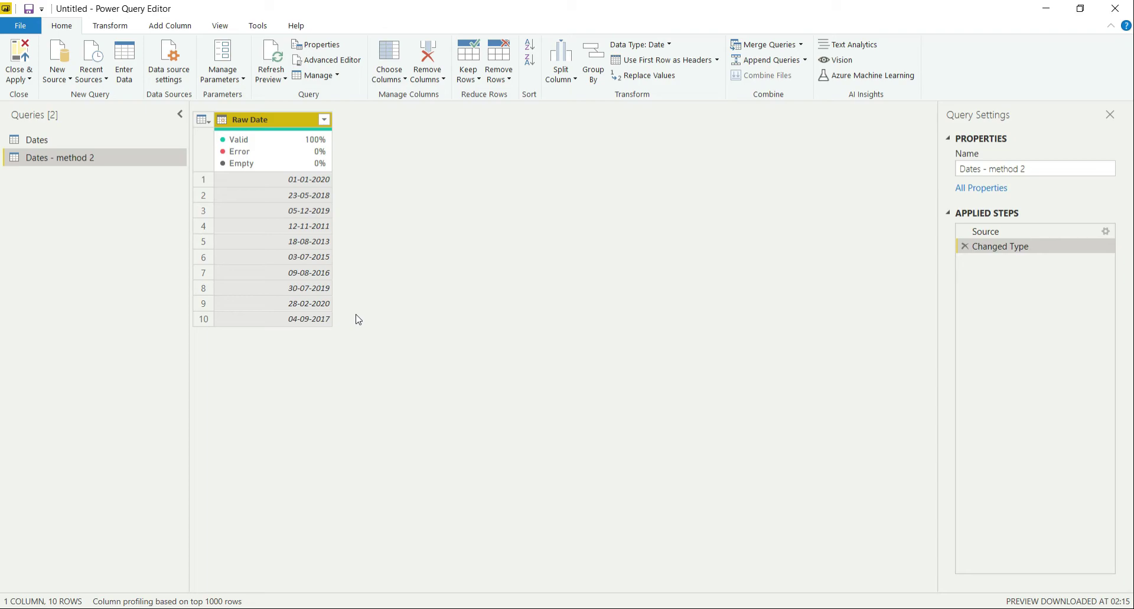
pyautogui.click(296, 184)
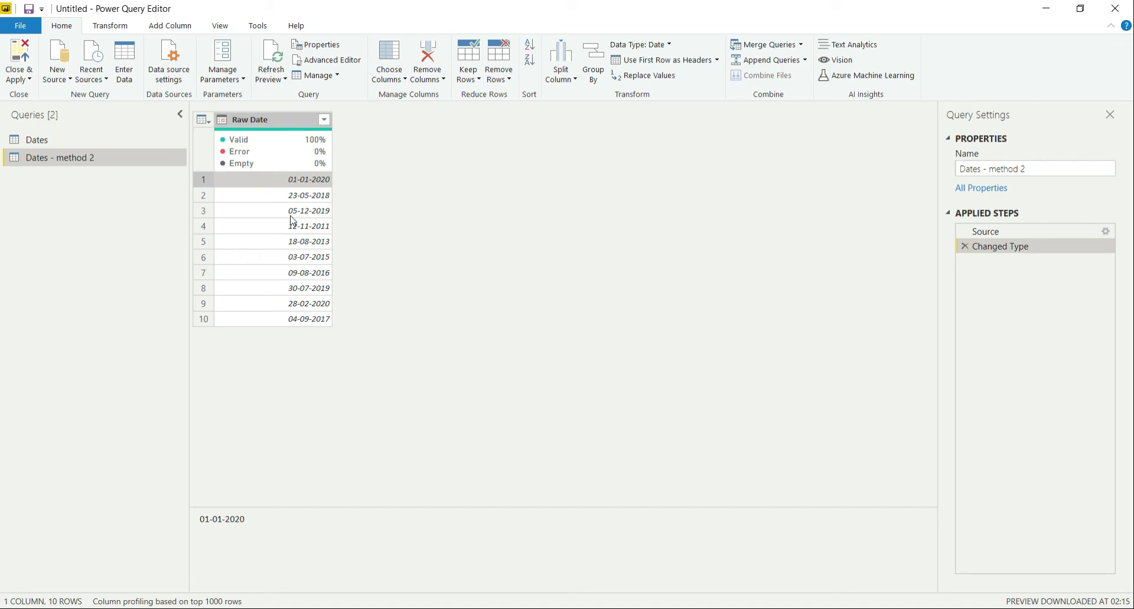
pyautogui.click(89, 140)
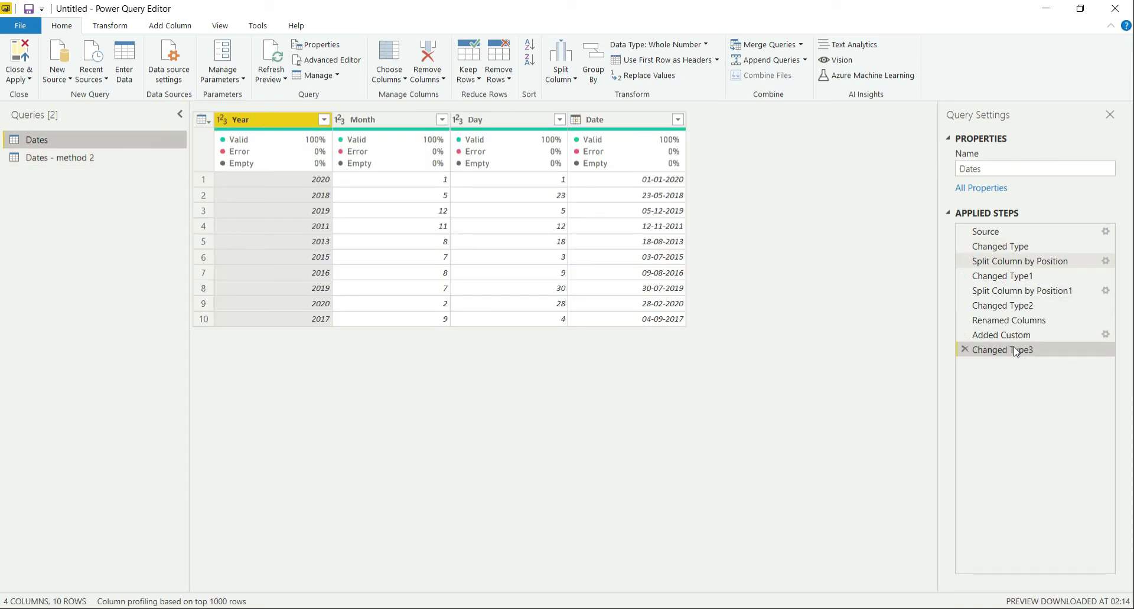
# In Dates - method 2, duplicate Raw Date and set Raw Date - Copy to Text.
pyautogui.click(66, 158)
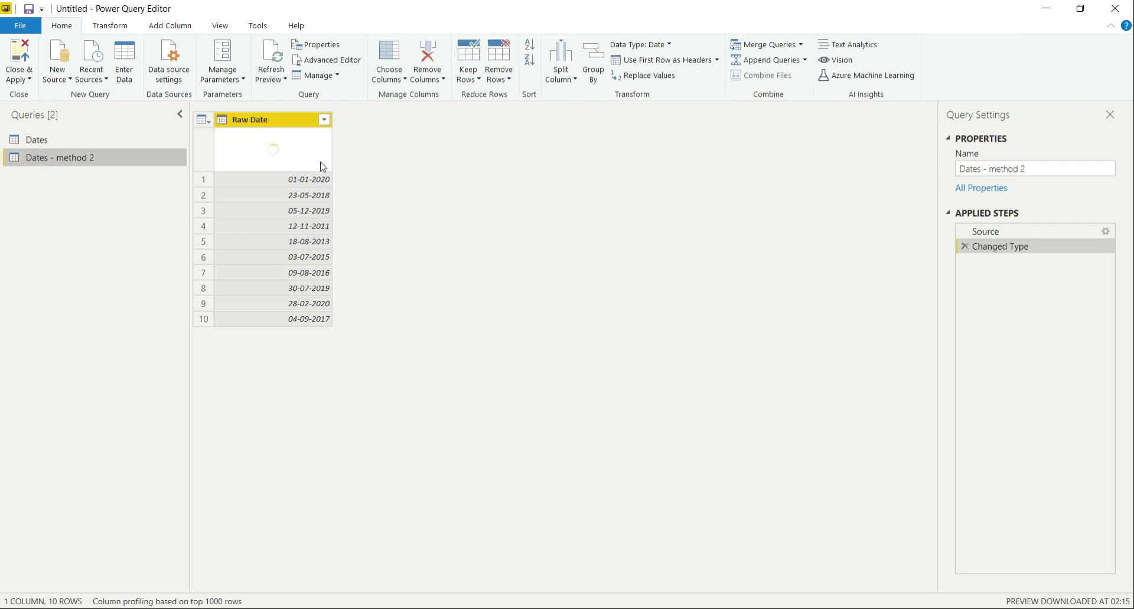
pyautogui.rightClick(260, 118)
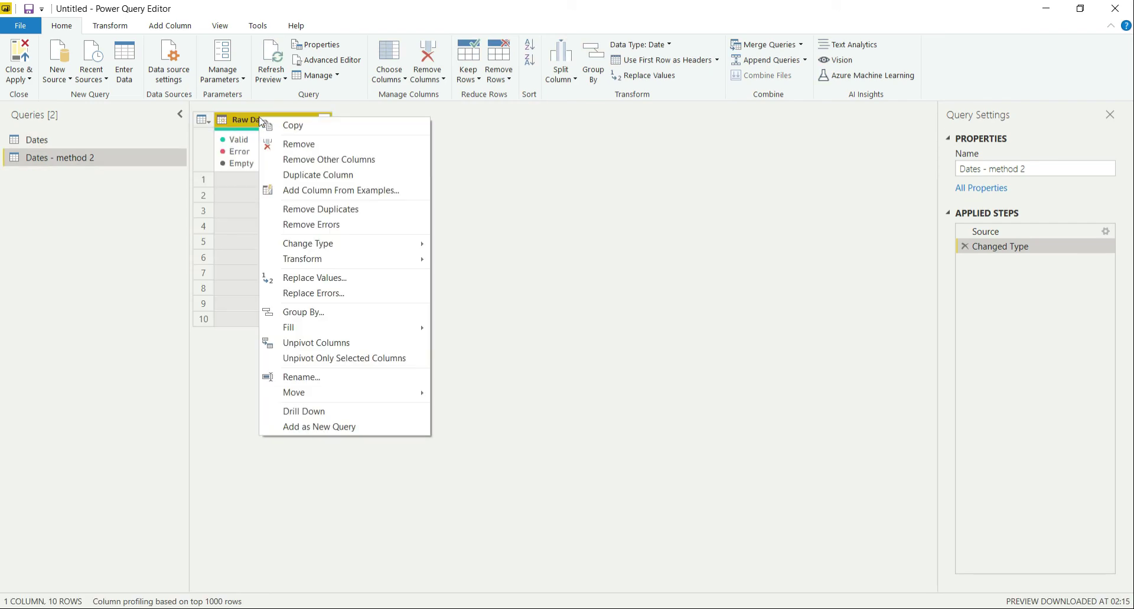
pyautogui.click(327, 174)
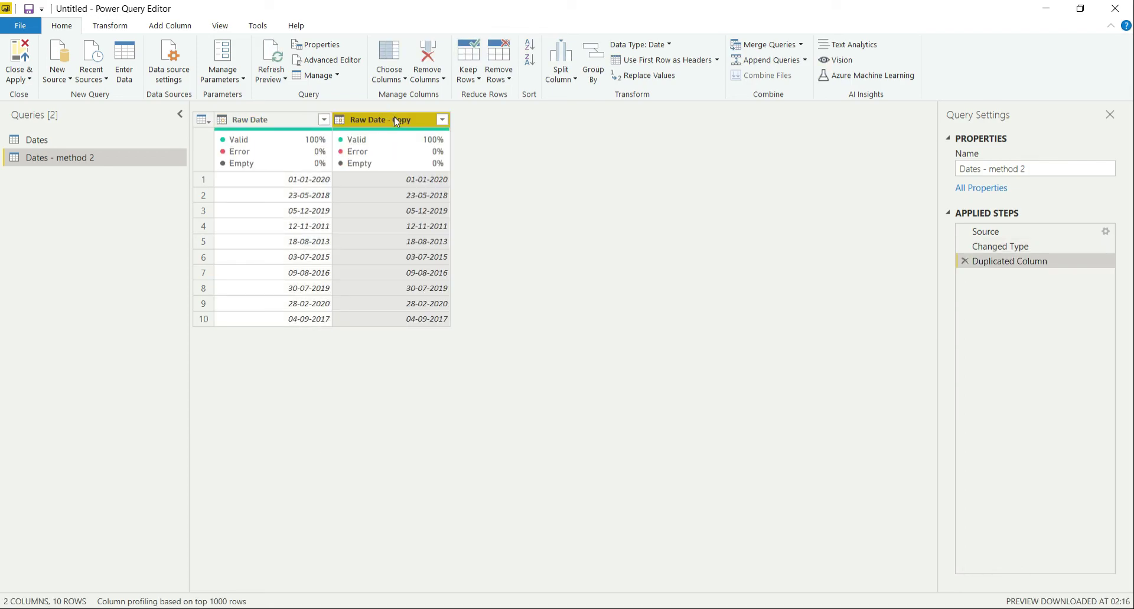
pyautogui.click(650, 45)
pyautogui.click(652, 208)
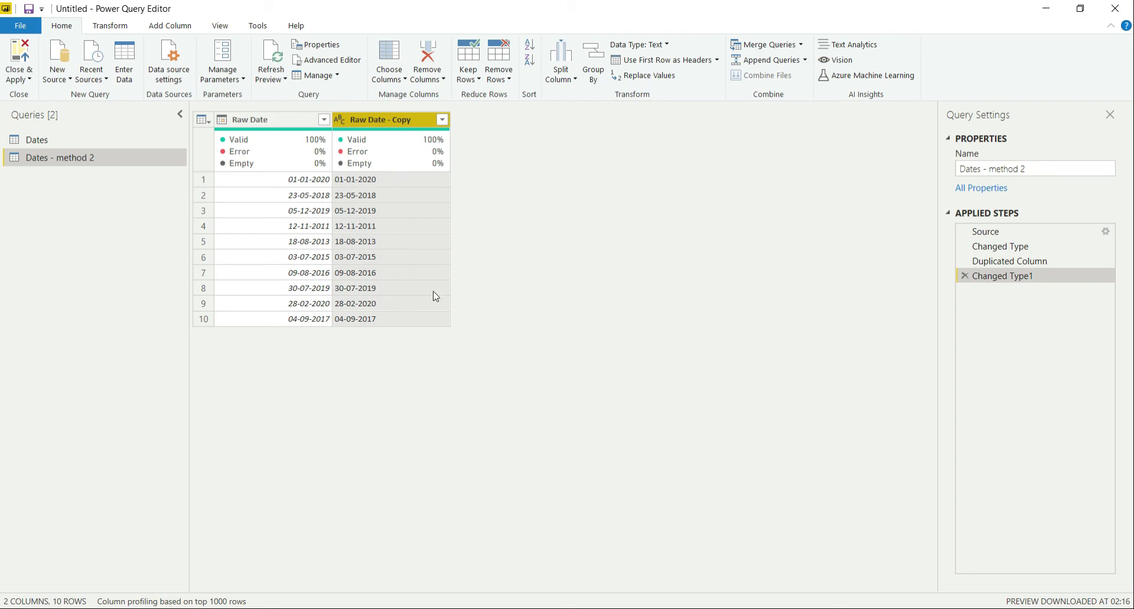
pyautogui.click(109, 140)
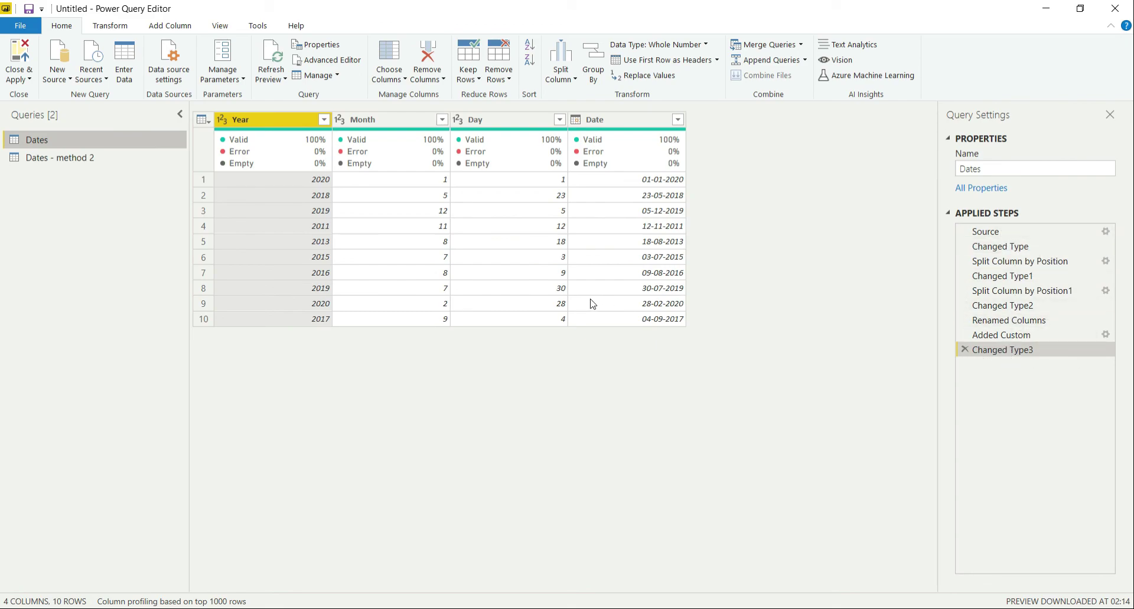
pyautogui.click(67, 157)
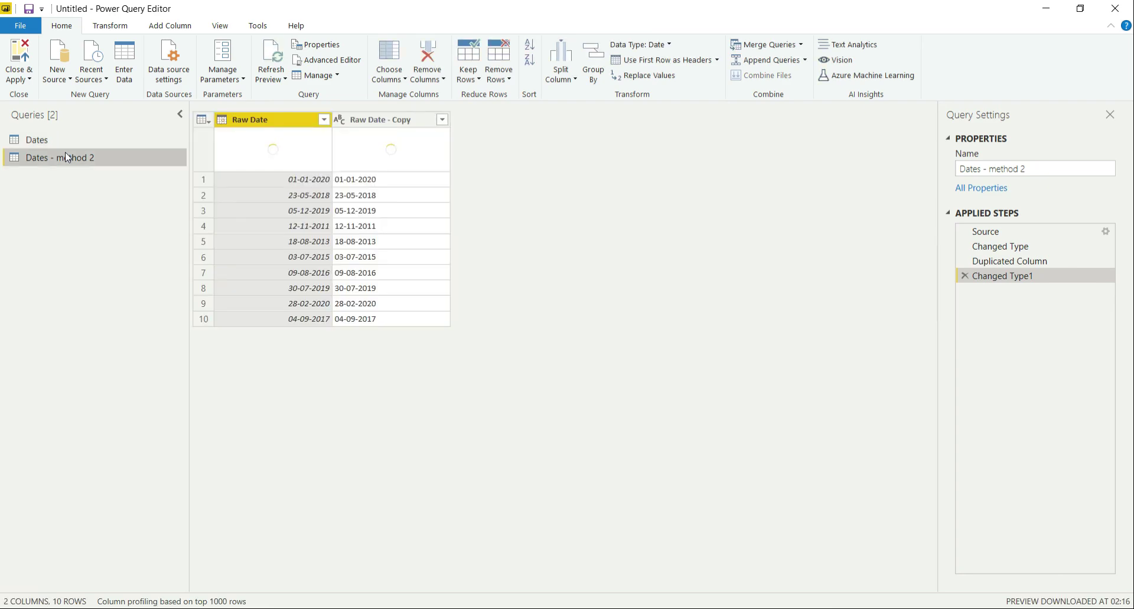